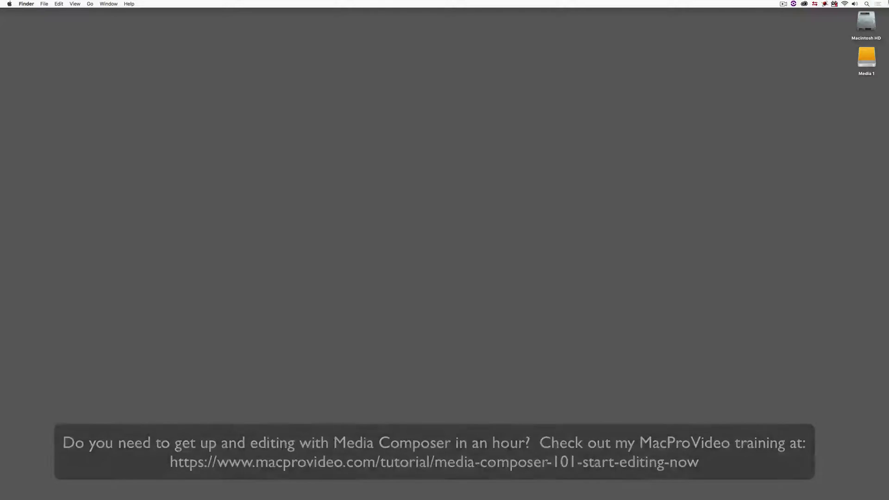
Switch to Media Composer, scrub the Building sequence and enlarge the record monitor to inspect the rooftop
key(super+Tab)
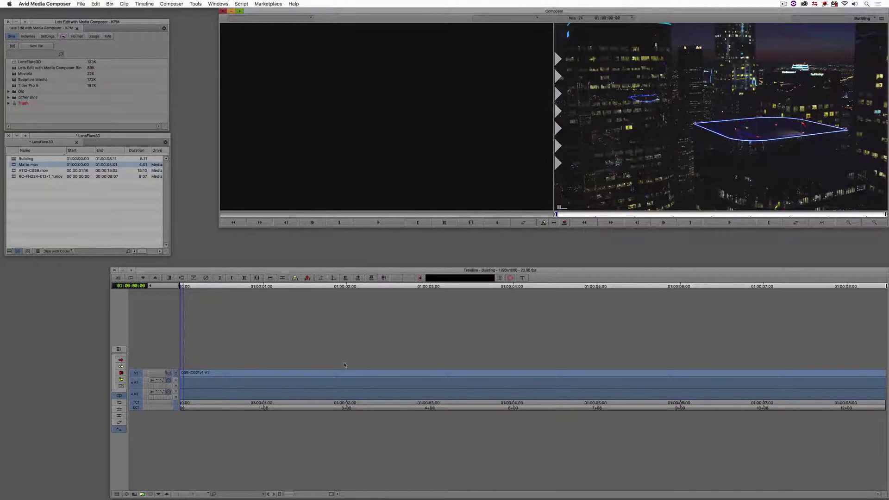
drag(344, 365, 490, 369)
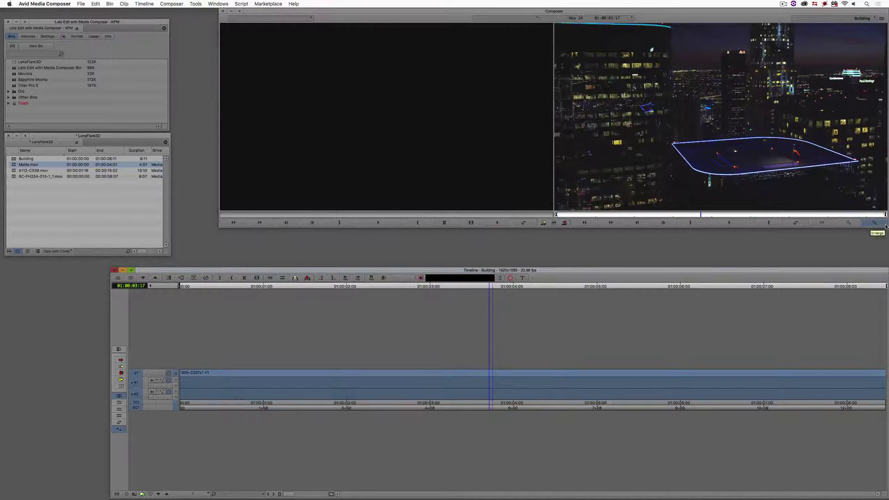
click(886, 226)
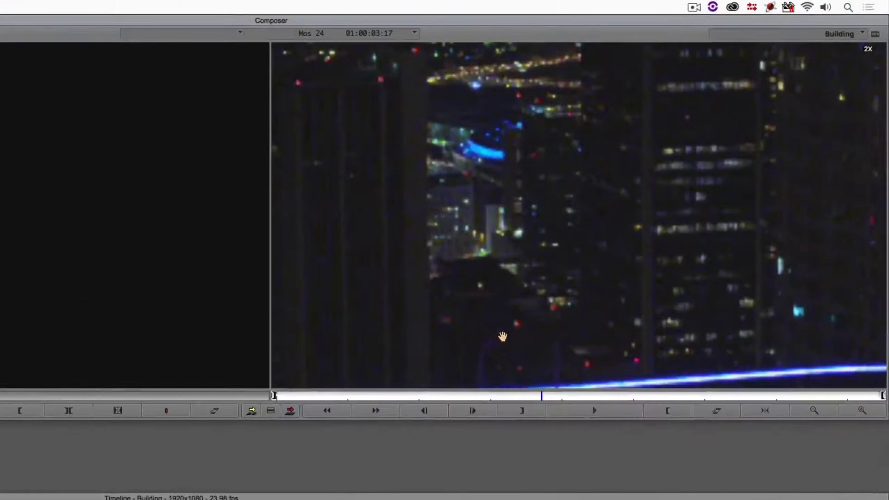
drag(679, 182, 737, 63)
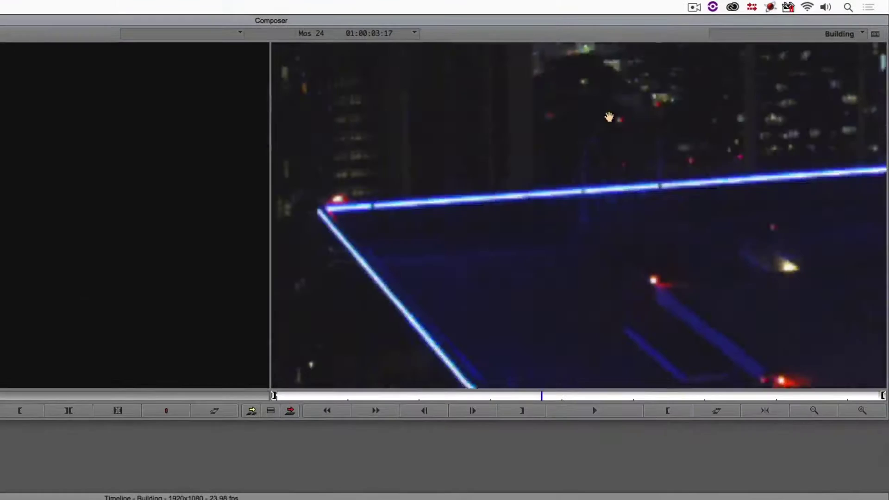
drag(609, 118, 623, 81)
drag(504, 199, 641, 215)
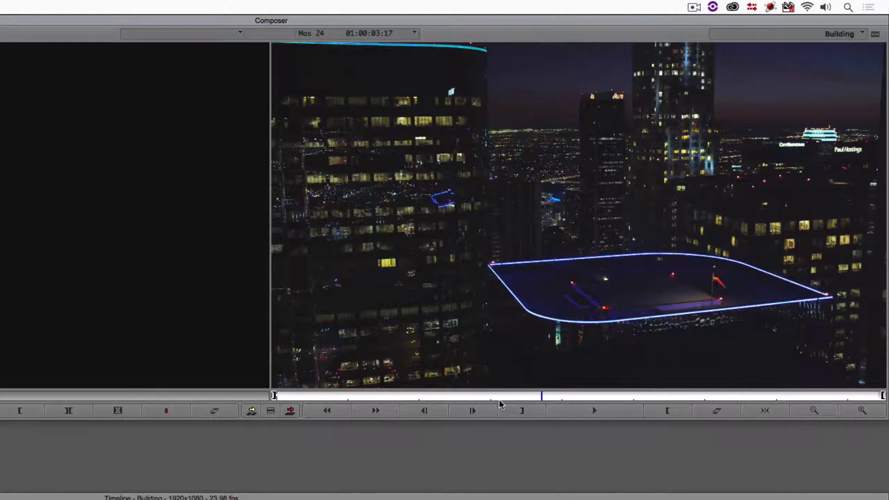
Shuttle back and forth through the rooftop shot between 01:00:02:08 and about 01:00:03:05
key(j)
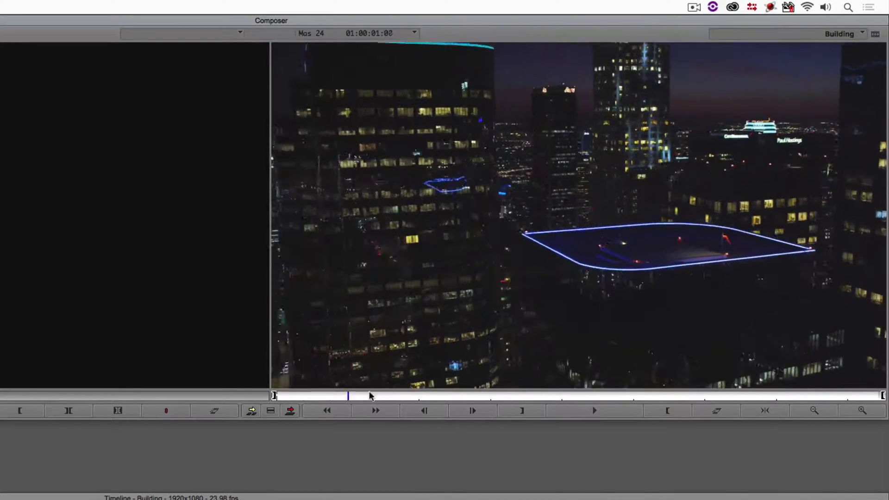
key(l)
key(l)
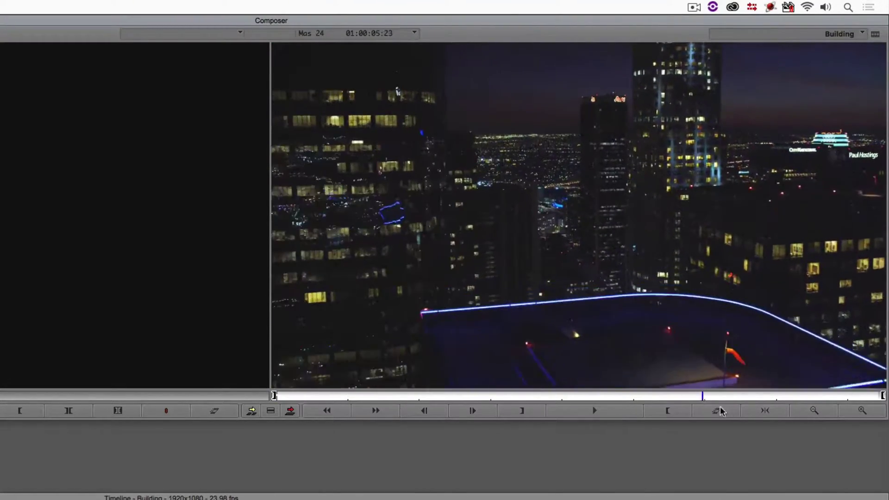
key(j)
key(j)
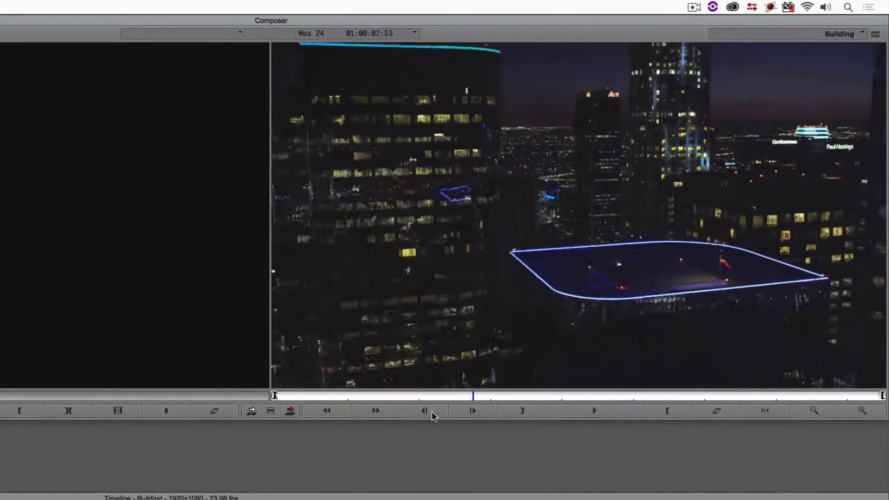
key(l)
key(l)
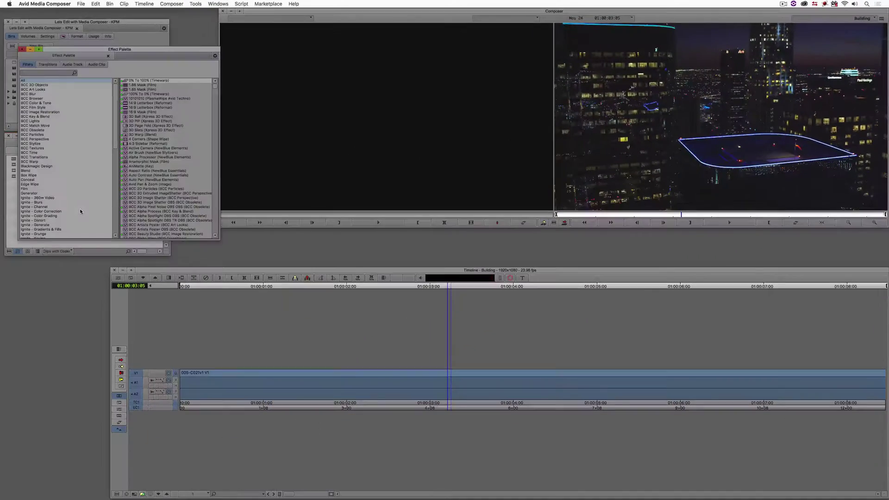
Search 'Lens Flare 3', drop BCC Lens Flare 3D onto the V1 Building clip and open its Effect Editor
click(51, 72)
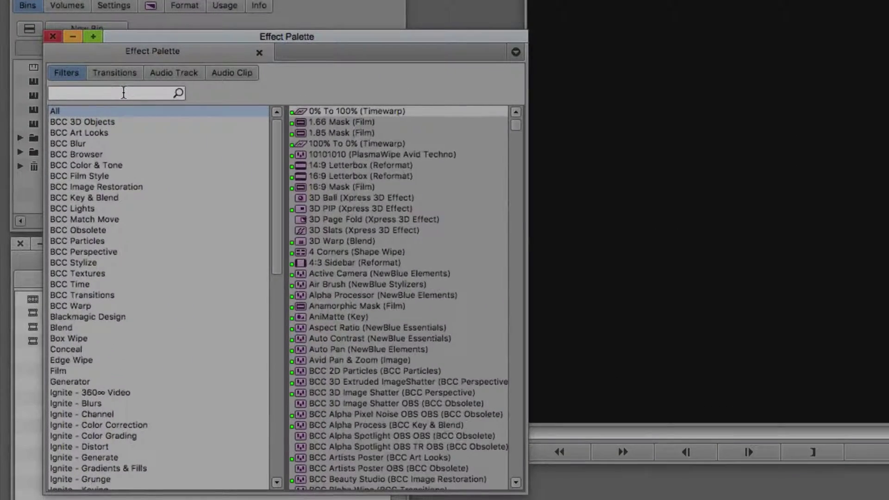
text(Len)
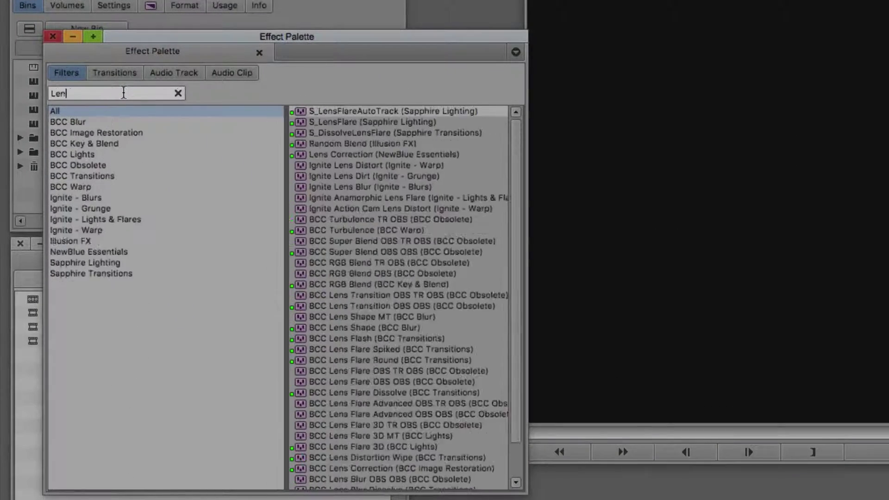
text(s Flare 3D)
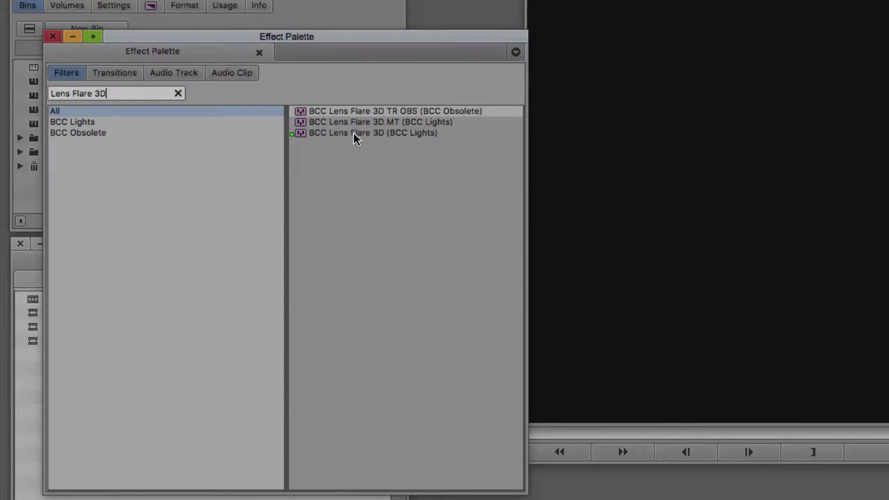
drag(353, 134, 888, 499)
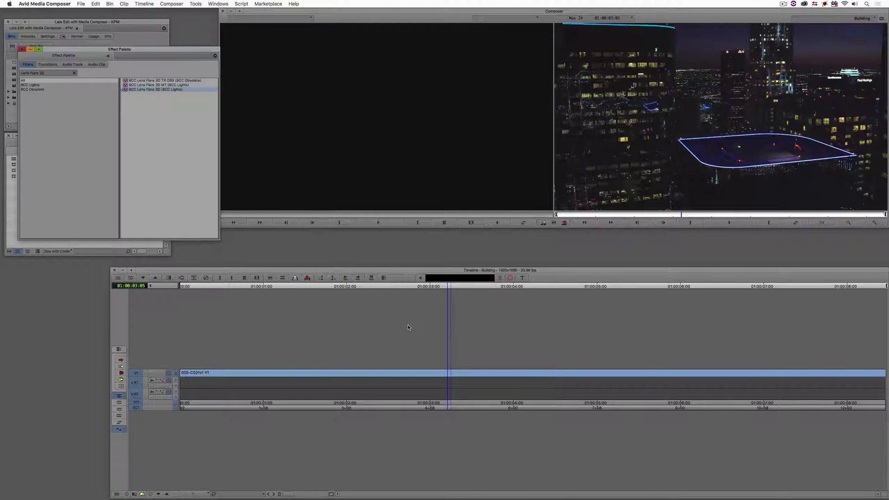
drag(408, 327, 408, 327)
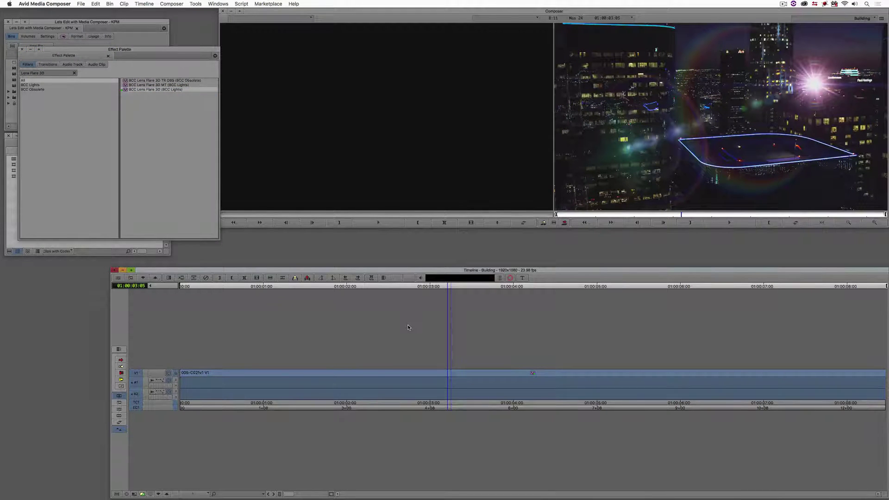
key(super+8)
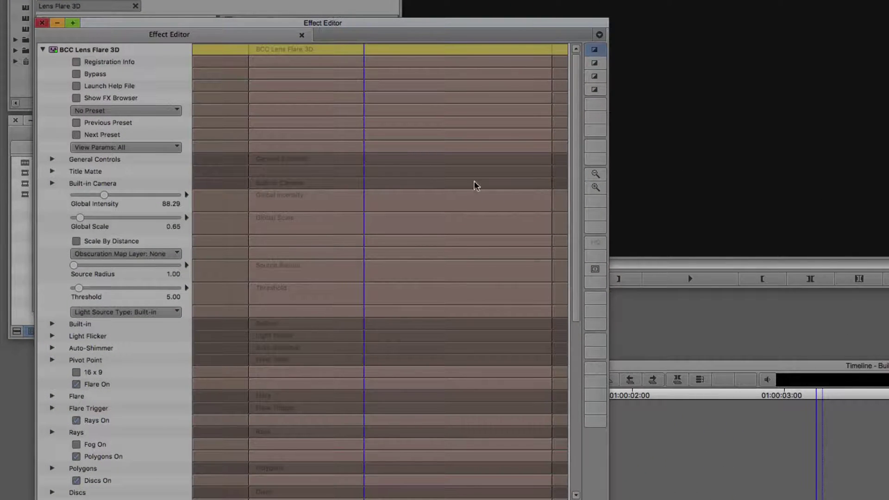
Apply the Building Lighting Flare preset from the FX Browser to the clip's lens flare
drag(303, 24, 573, 29)
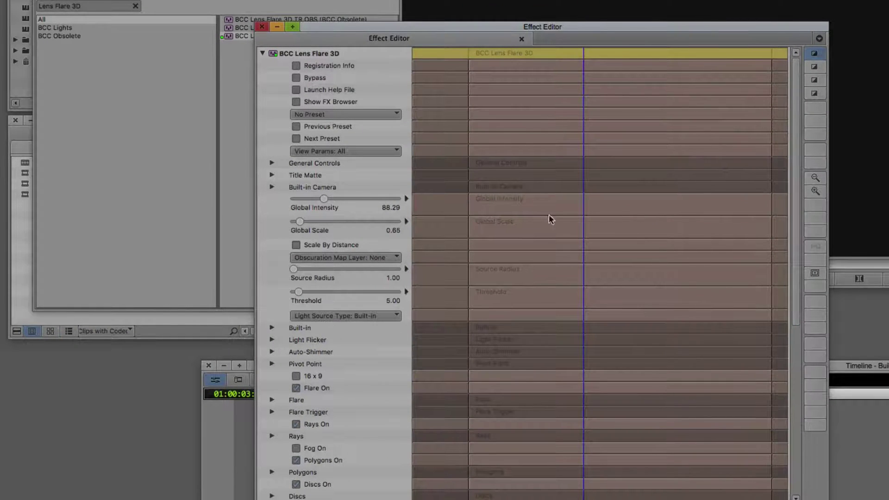
scroll(796, 182, down, 1)
drag(797, 182, 791, 46)
click(304, 101)
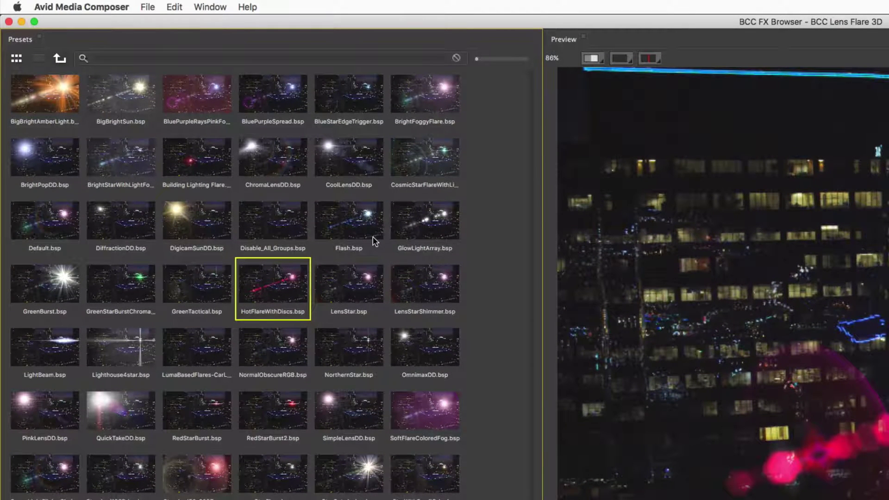
click(199, 165)
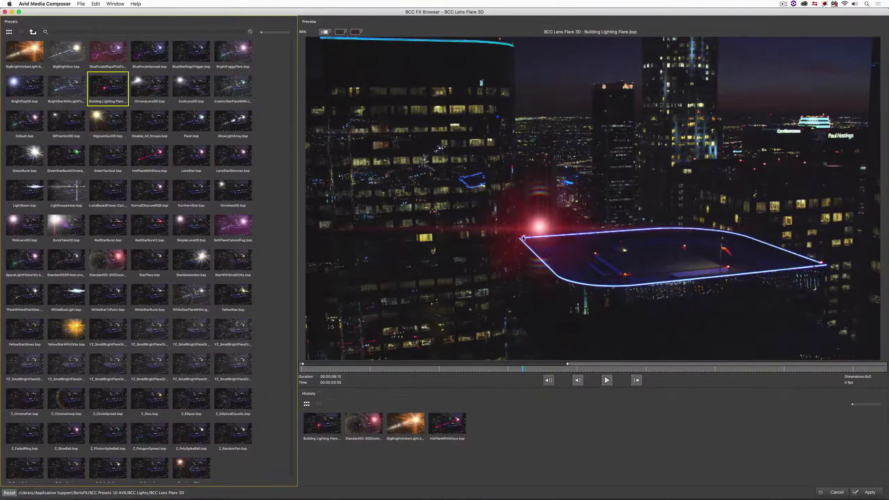
click(870, 493)
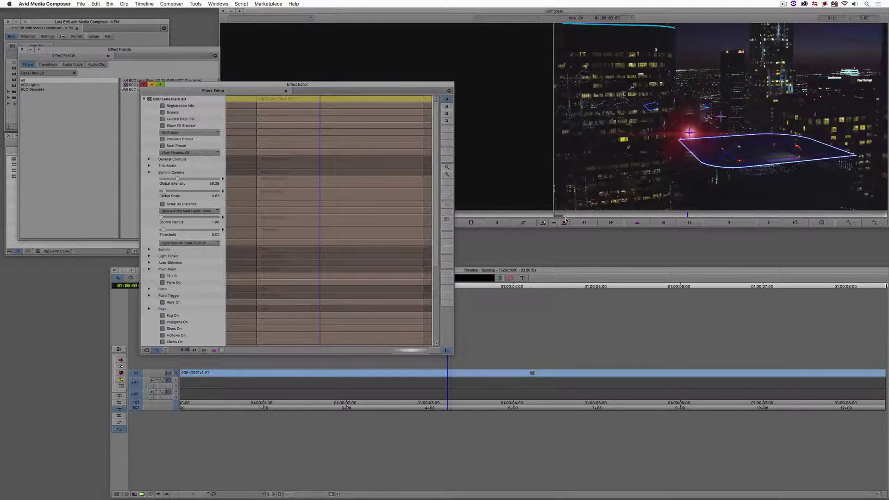
Drag the flare centre onto the lit rooftop in the record monitor
drag(690, 133, 757, 136)
click(440, 264)
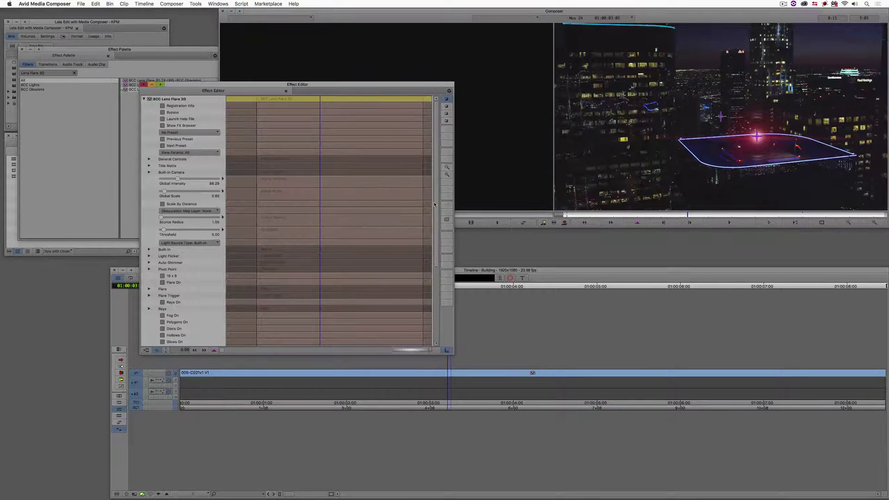
drag(435, 165, 448, 255)
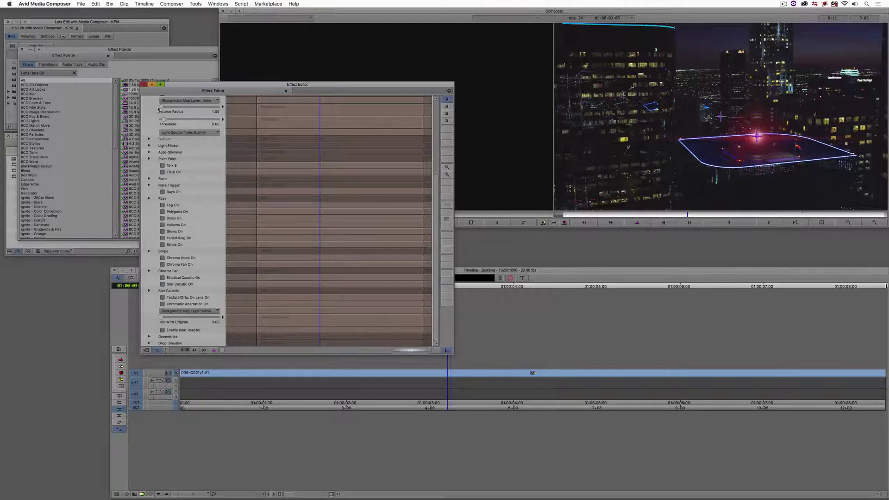
Go to frame 01:00:04:06 and bring the flare's PixelChooser / Mocha section into view
click(515, 375)
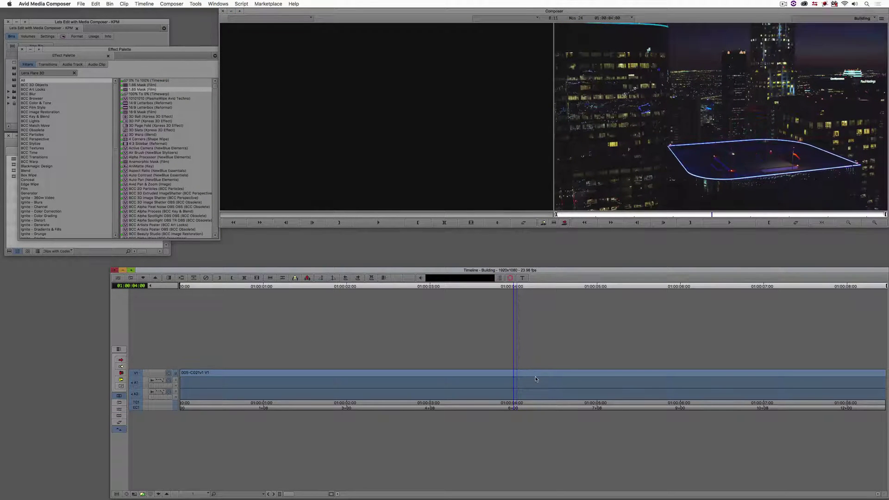
click(536, 377)
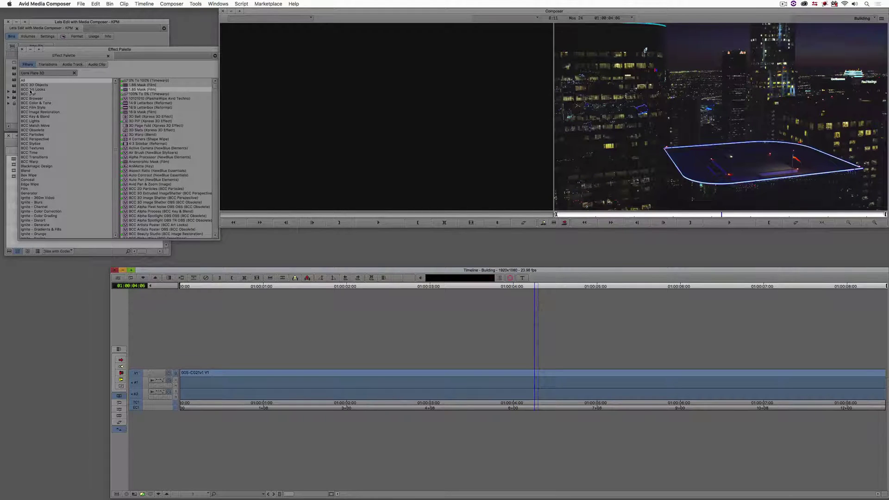
click(30, 94)
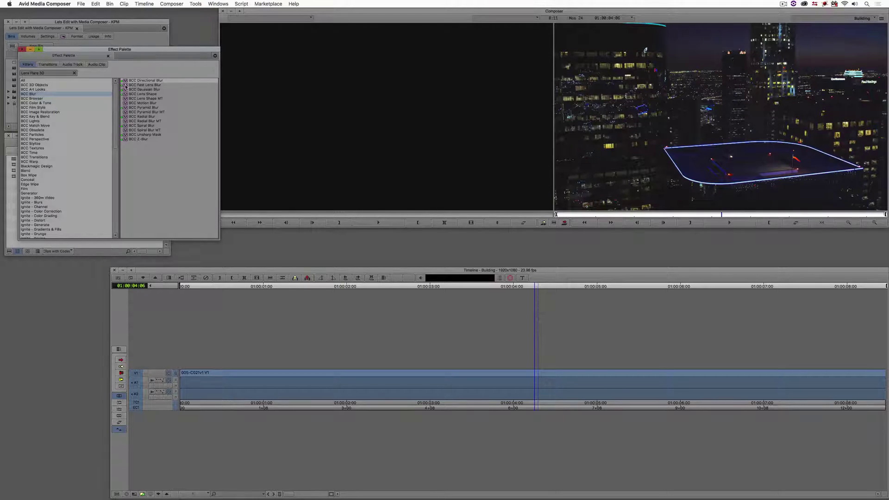
drag(125, 87, 487, 368)
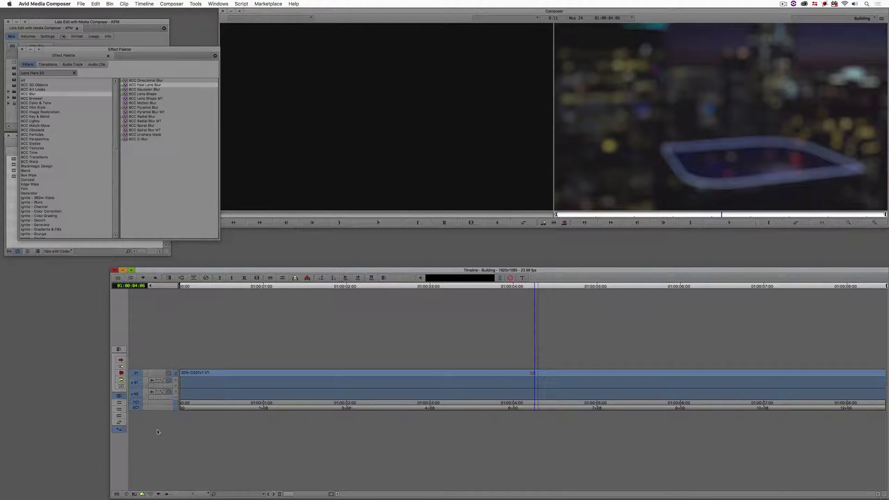
click(142, 494)
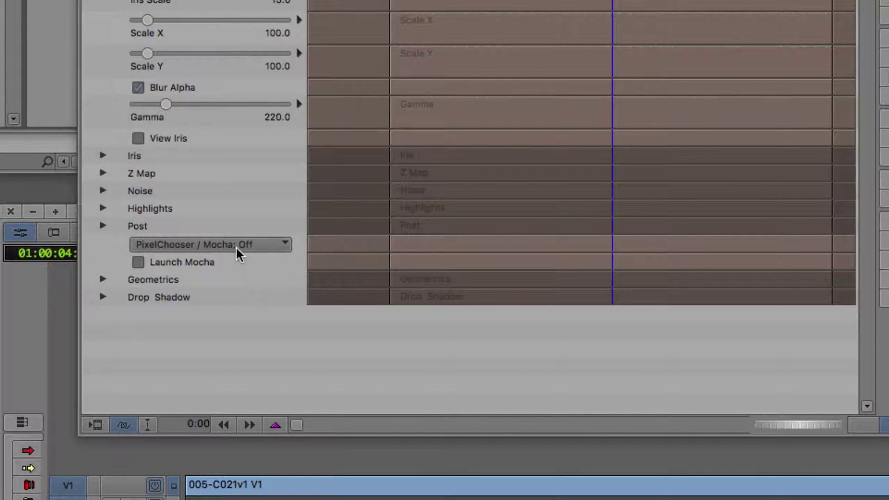
Launch Mocha from the flare effect and zoom in on the rooftop
click(177, 262)
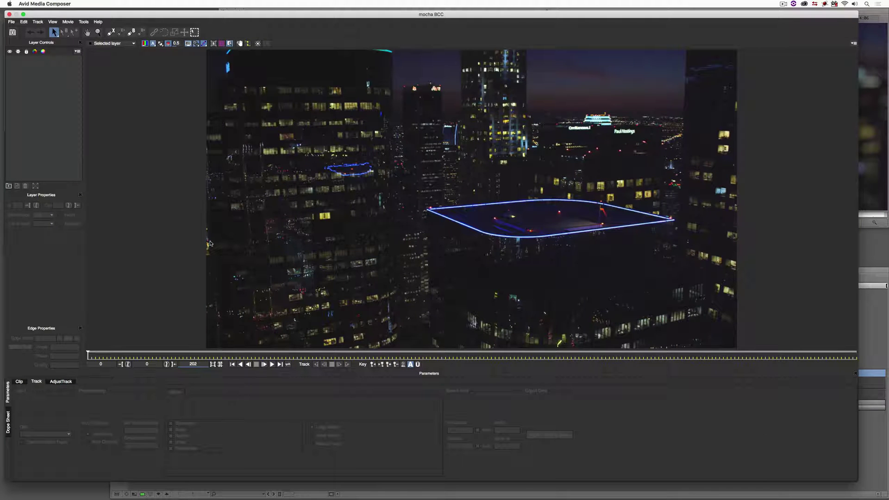
key(z)
key(z)
drag(462, 292, 401, 233)
key(x)
key(s)
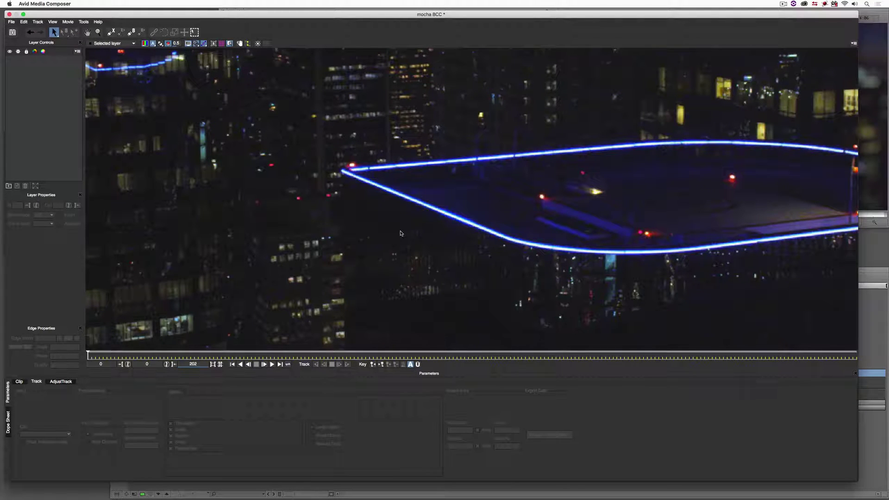
Zoom and pan the Mocha viewer close on the rooftop's left corner, then return to Select
key(z)
drag(435, 142, 464, 132)
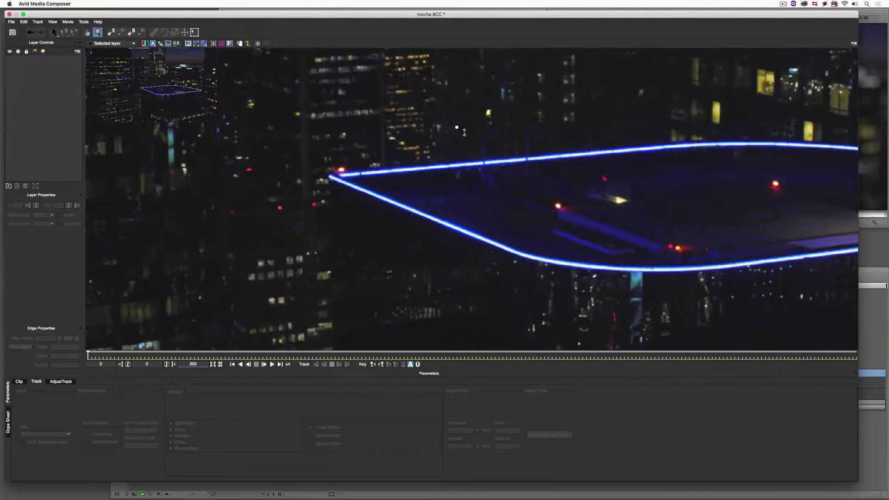
key(x)
drag(305, 202, 351, 155)
key(z)
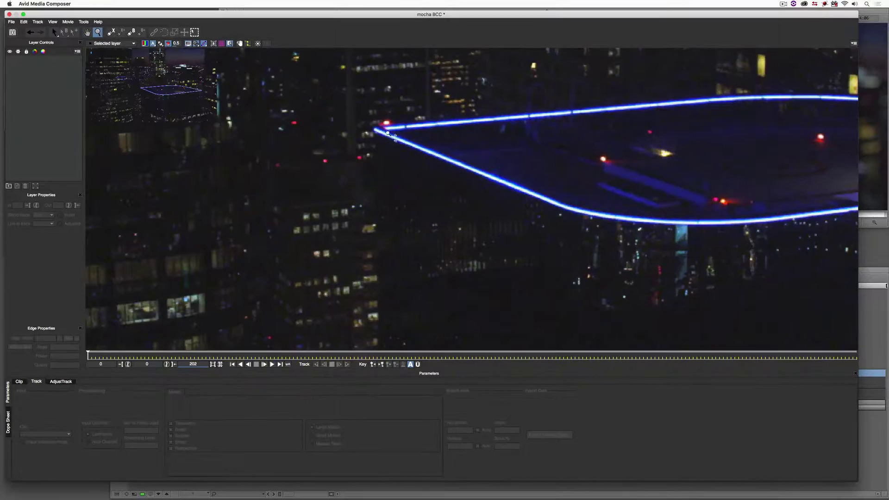
drag(395, 138, 446, 202)
key(x)
key(s)
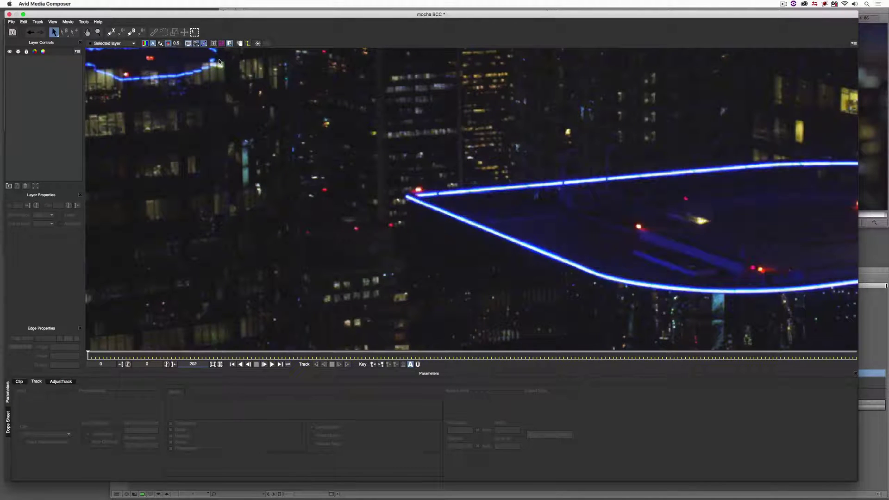
Draw an X-spline around the corner light, tracking translation only with Min % Pixels Used 45
click(111, 32)
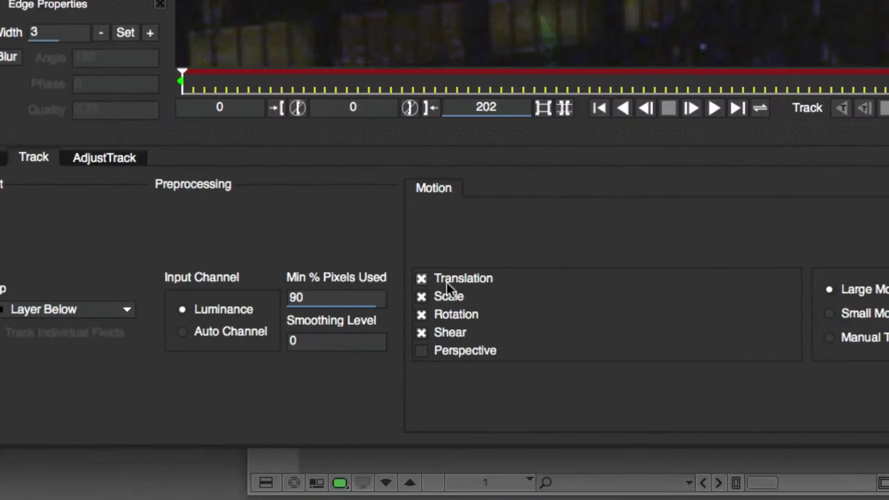
click(179, 442)
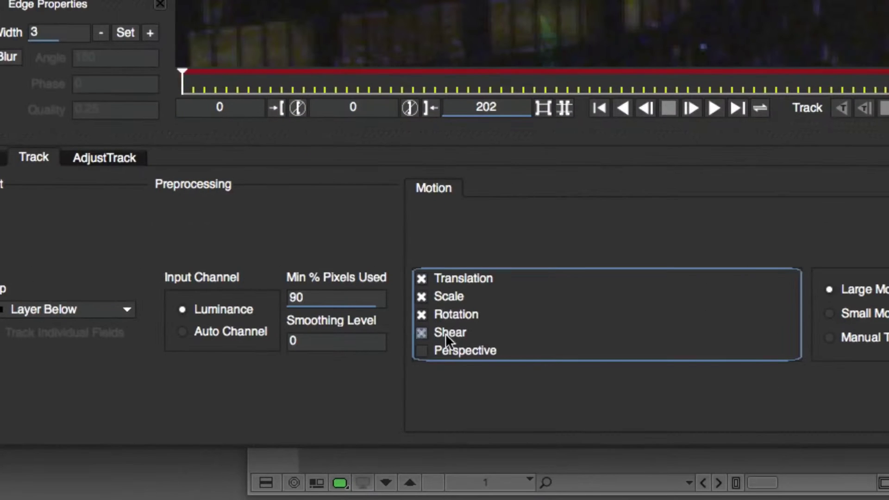
click(443, 313)
click(447, 296)
double_click(327, 296)
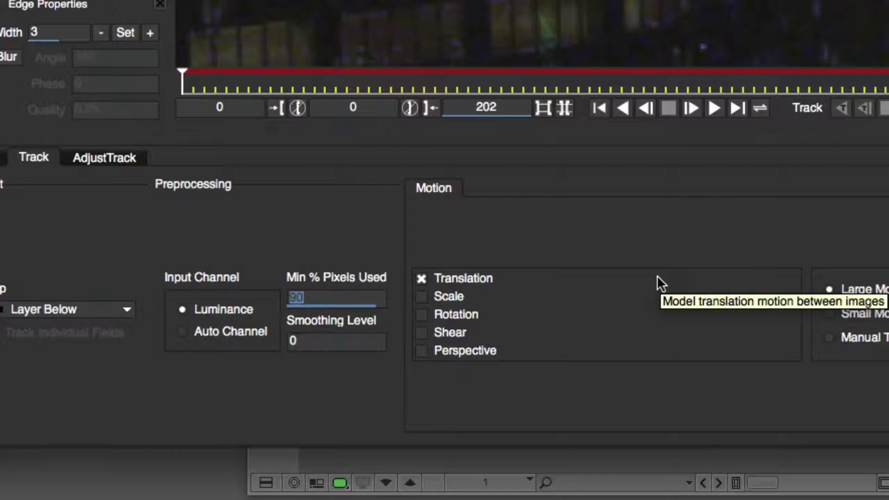
text(4)
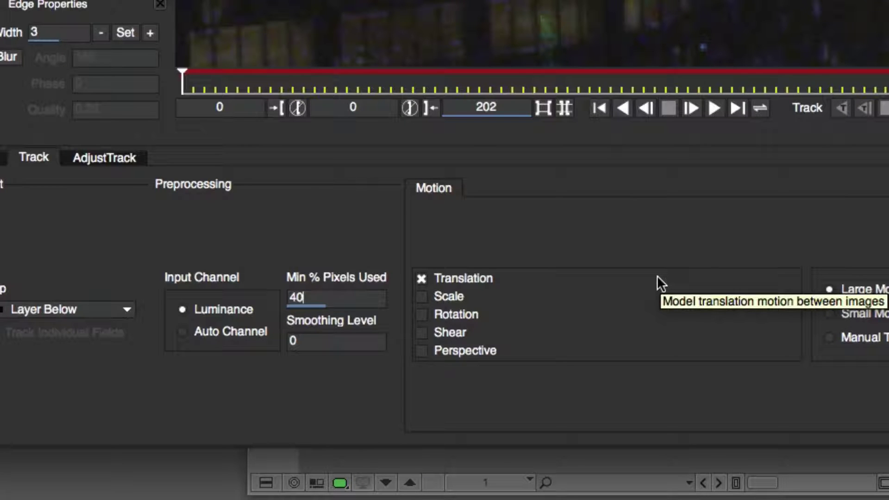
text(5)
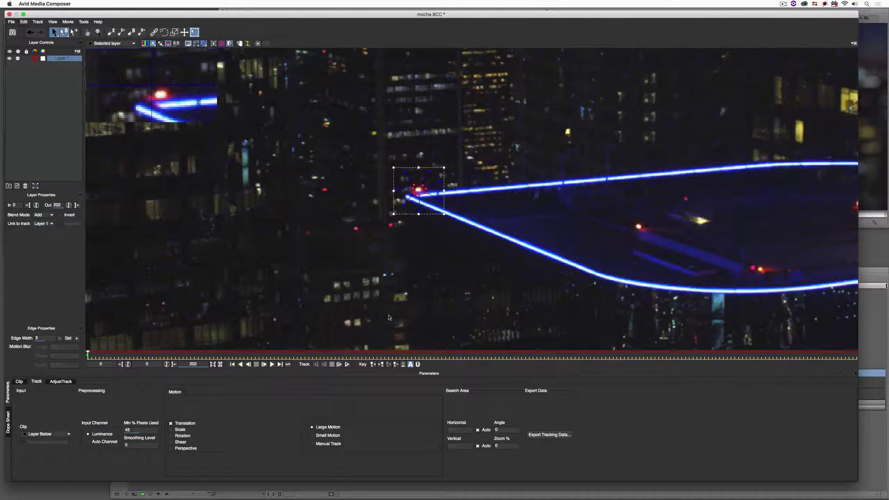
Zoom the viewer back out and scrub through the clip, returning to frame 0
key(z)
drag(524, 214, 531, 278)
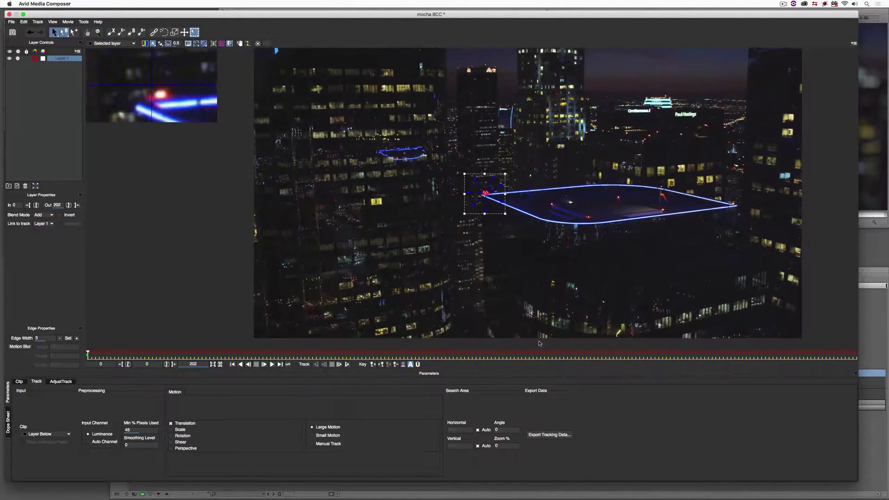
drag(546, 354, 765, 349)
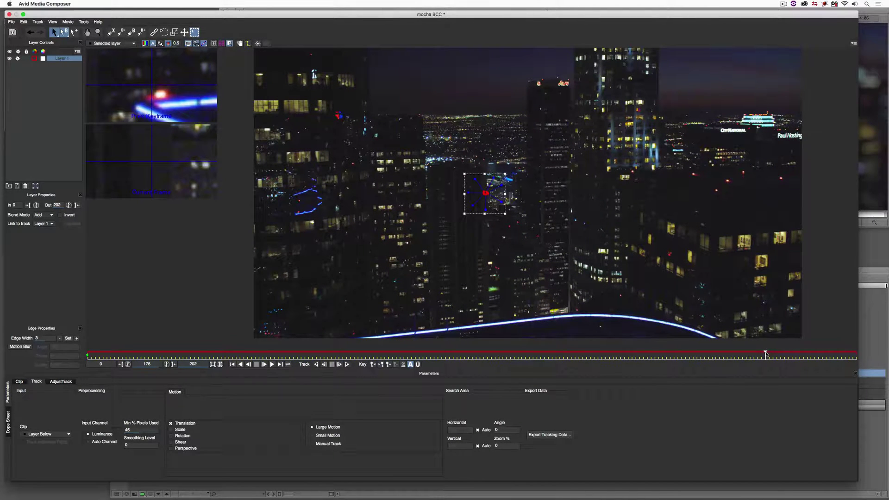
drag(758, 355, 87, 355)
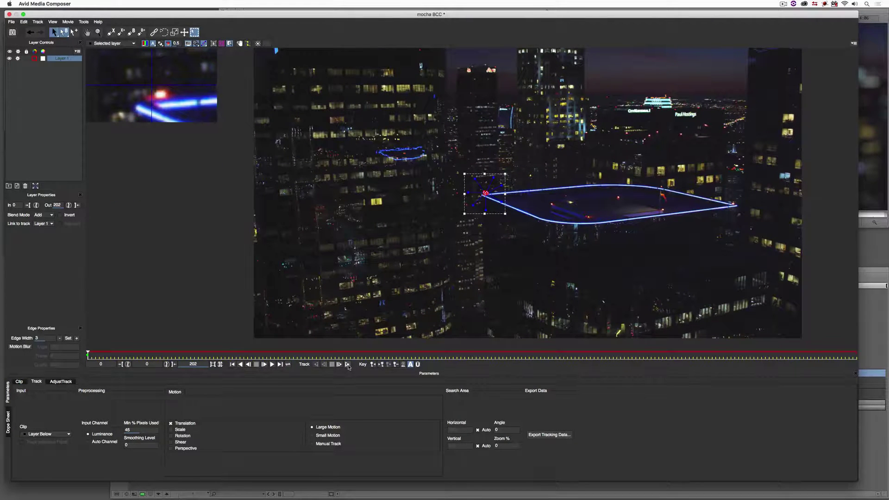
Track the corner-light shape forward to frame 202, then scrub back through the result
click(346, 365)
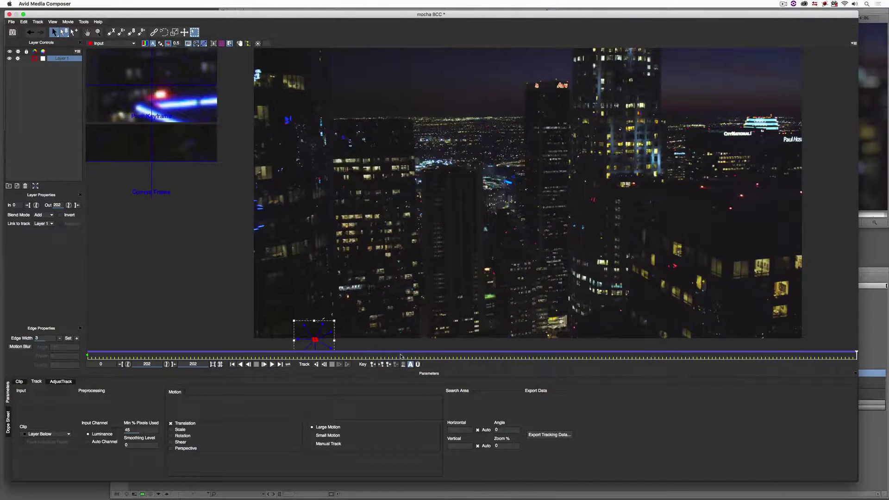
drag(401, 356, 90, 351)
Zoom in on the tracked shape, compare against the first keyframe, and set its point onto the corner light
key(z)
drag(535, 273, 528, 183)
key(x)
drag(510, 115, 546, 212)
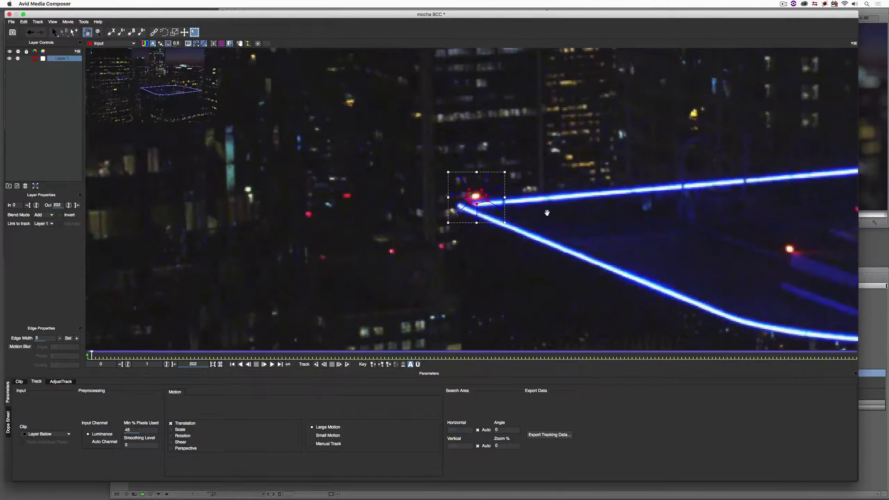
key(s)
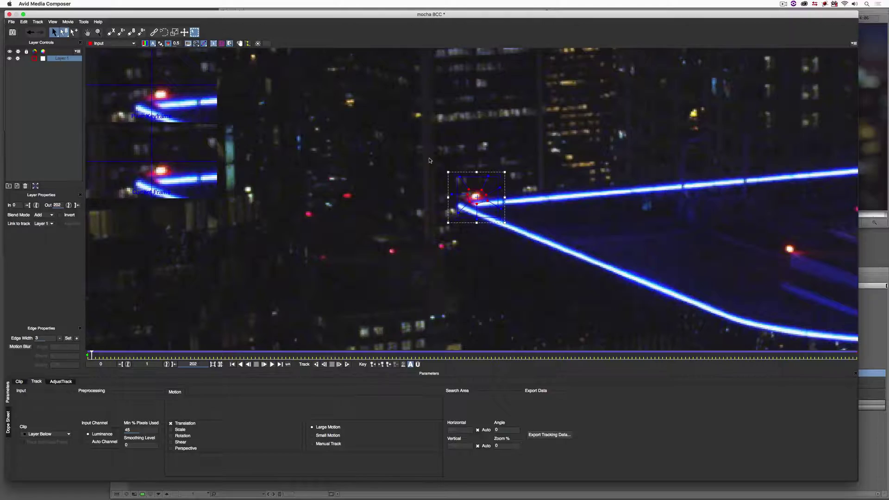
key(z)
drag(488, 218, 500, 153)
key(s)
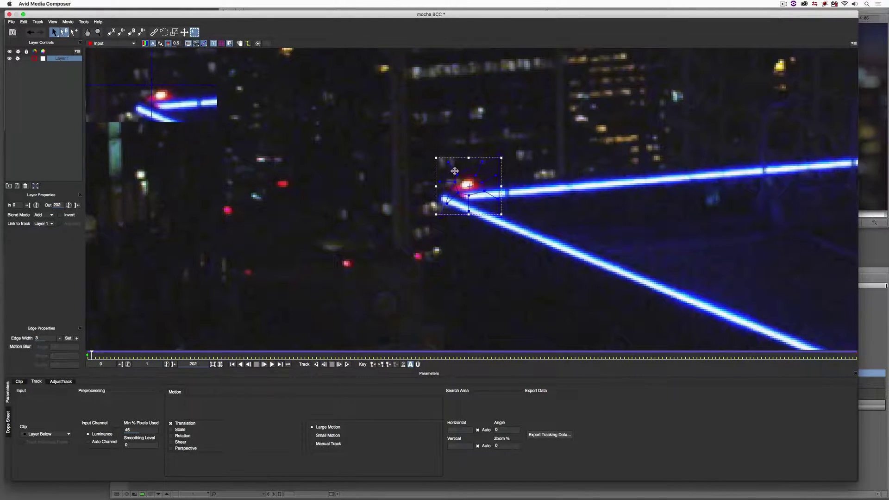
drag(444, 200, 457, 200)
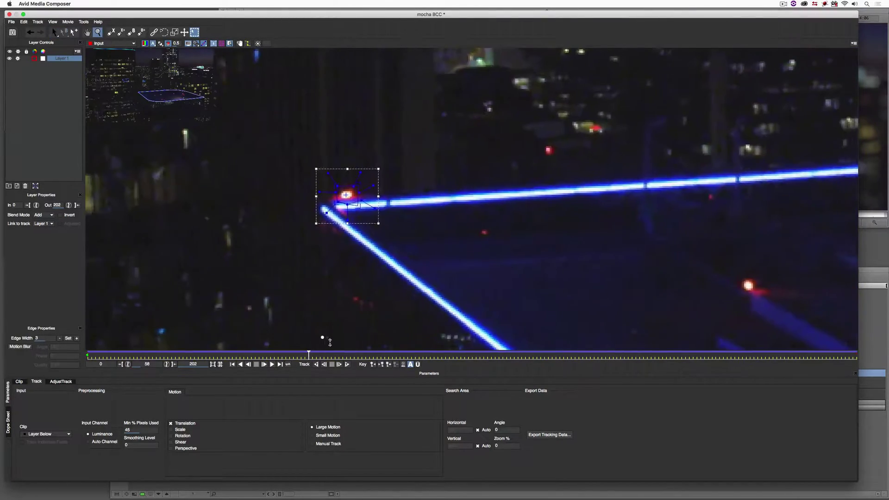
Zoom back out, return to Select, and open Export Tracking Data in the Track parameters
scroll(436, 272, down, 5)
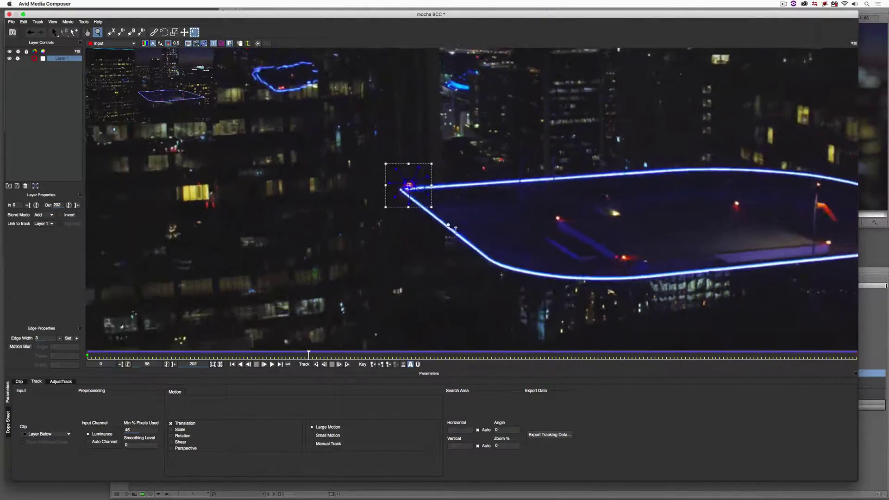
scroll(482, 180, down, 5)
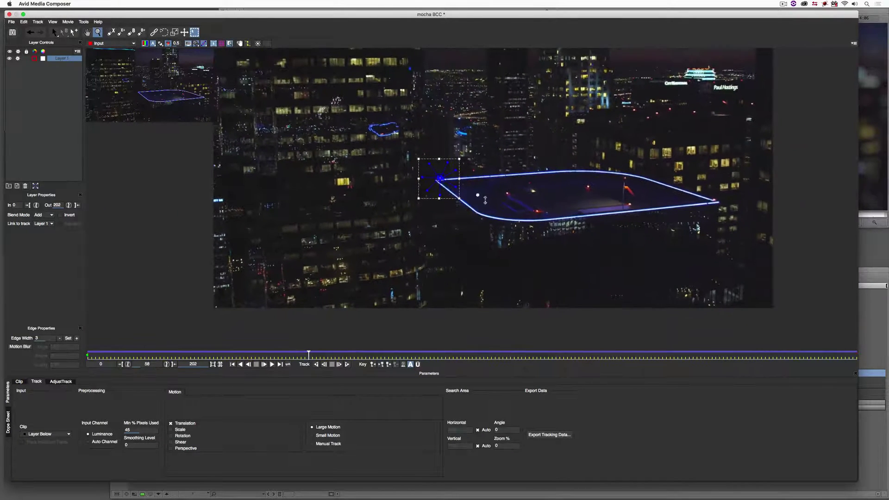
key(s)
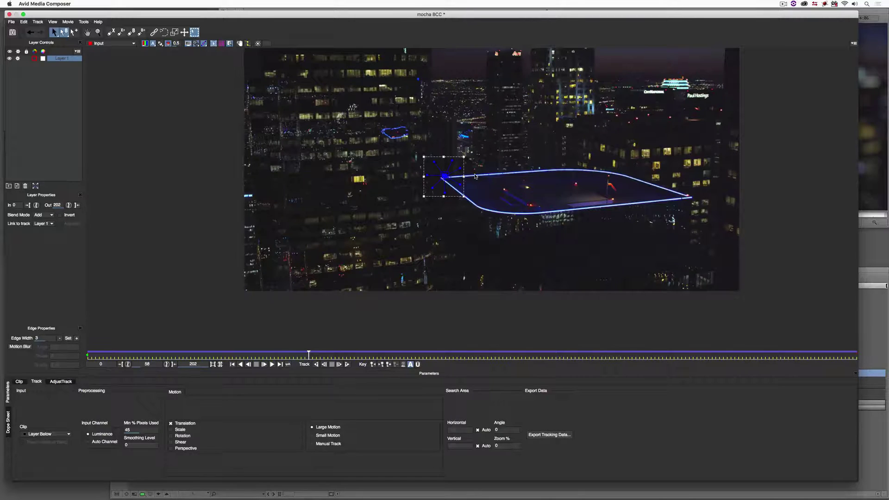
click(554, 436)
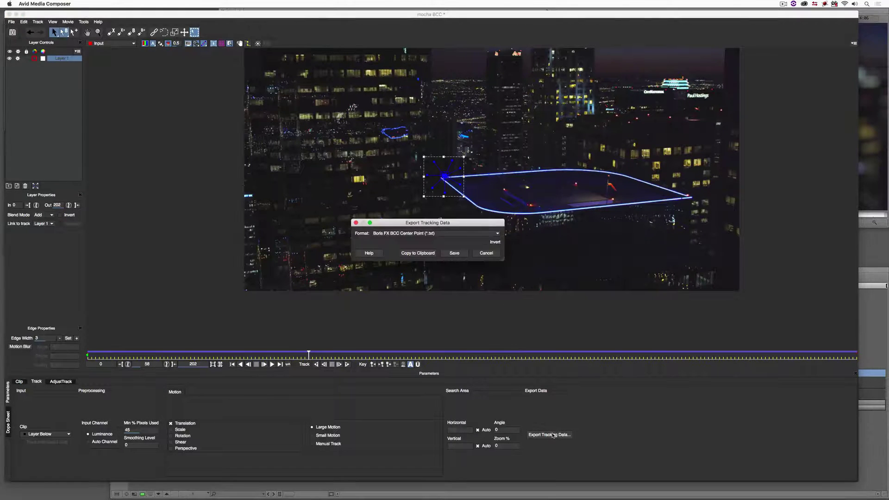
Export the rooftop track in Boris FX BCC Center Point format as 'BCC Center Point Track' on the Desktop
click(479, 234)
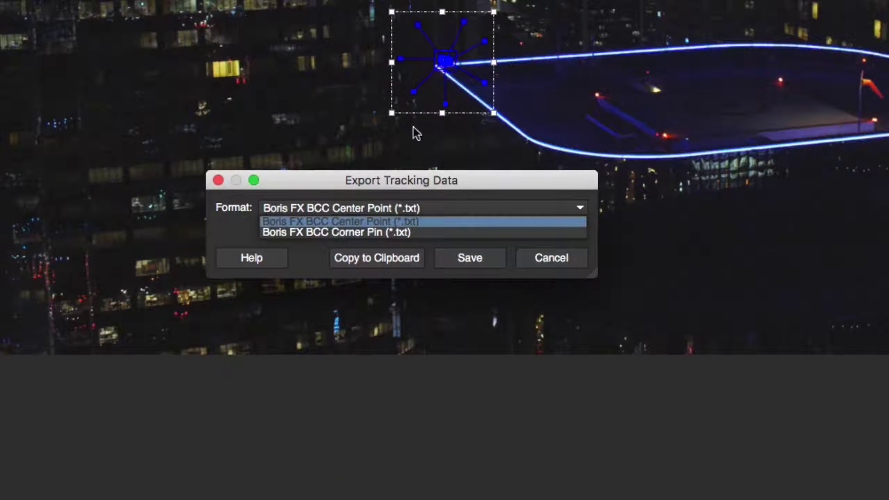
click(399, 230)
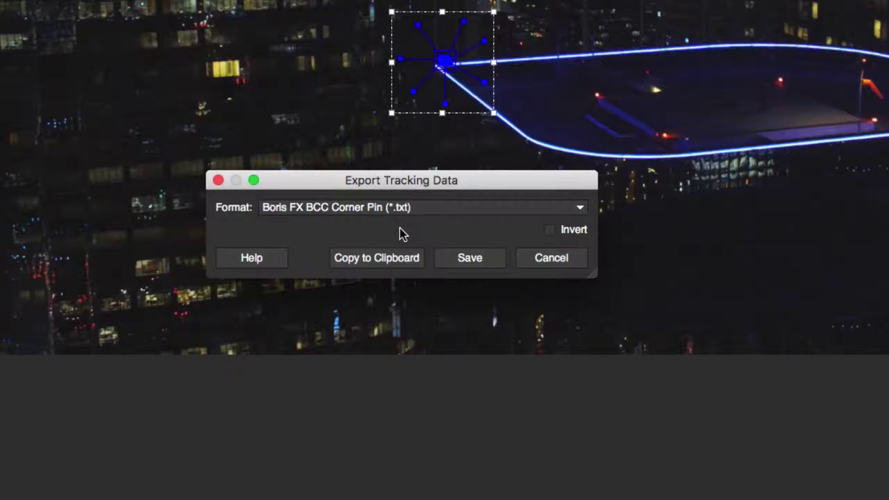
click(407, 213)
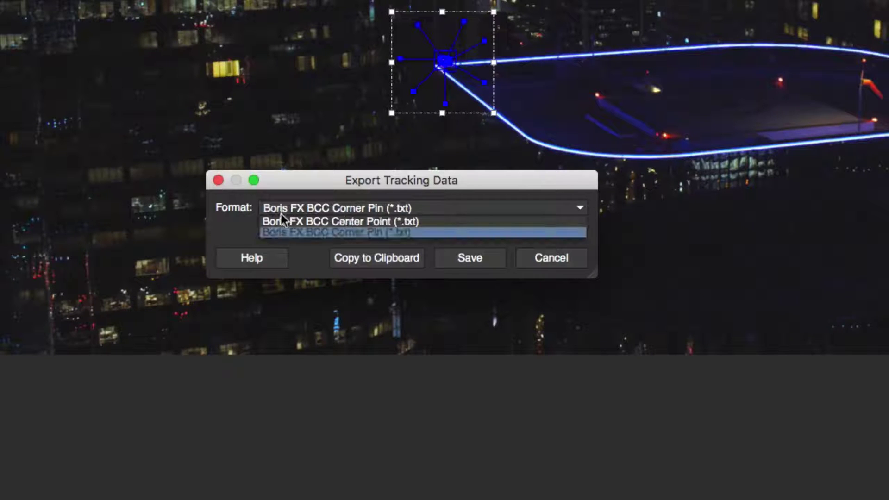
click(349, 220)
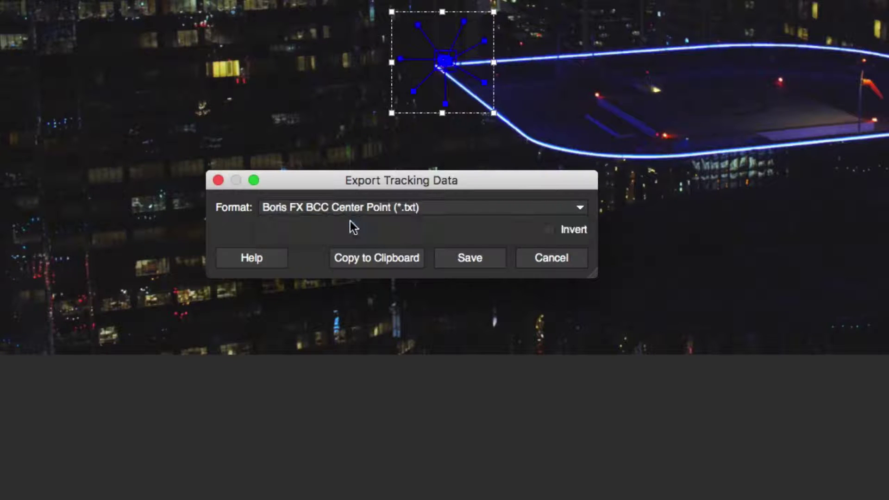
click(470, 258)
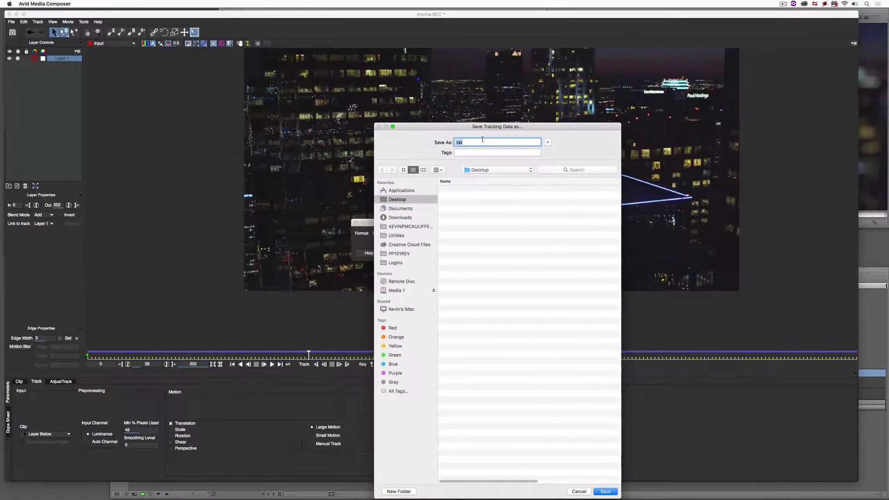
text(BCC)
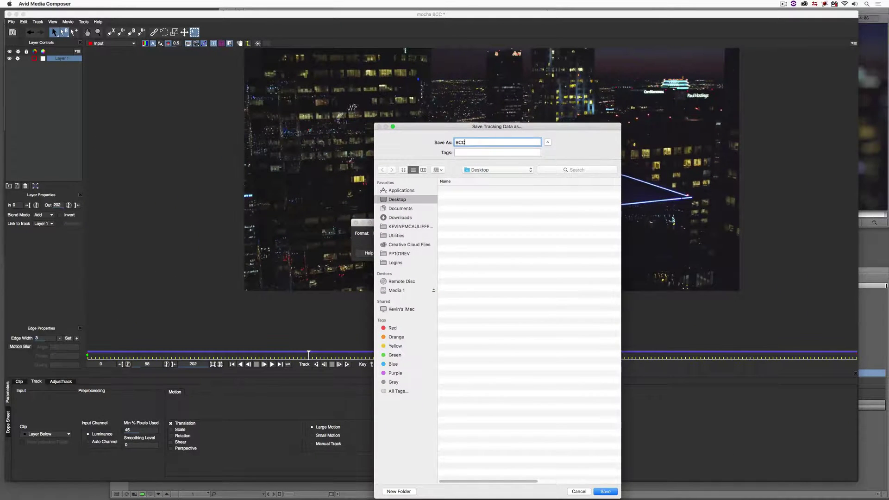
text( Center Point Track)
key(Return)
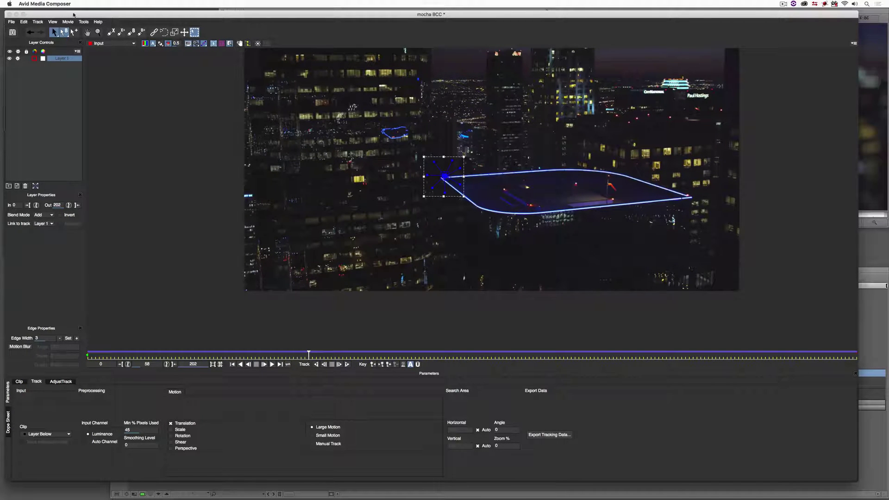
Close mocha without saving, Quick Look the exported track file, and return to Media Composer
click(10, 14)
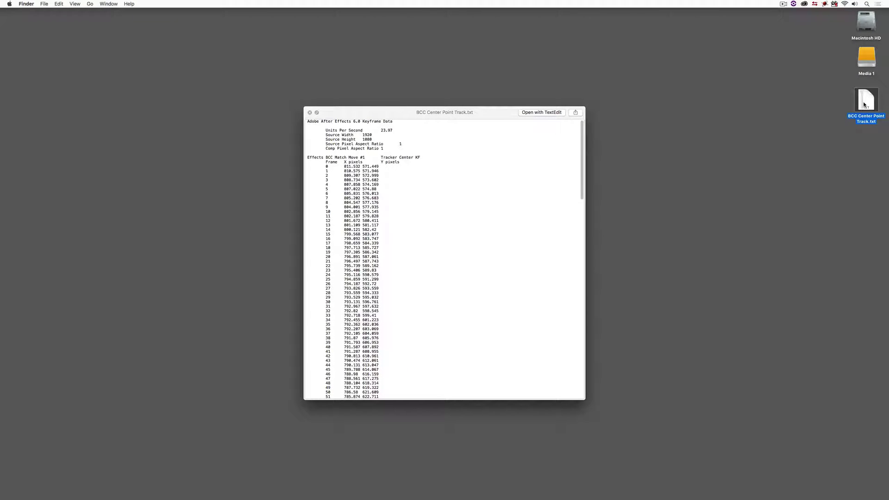
key(space)
key(super+Tab)
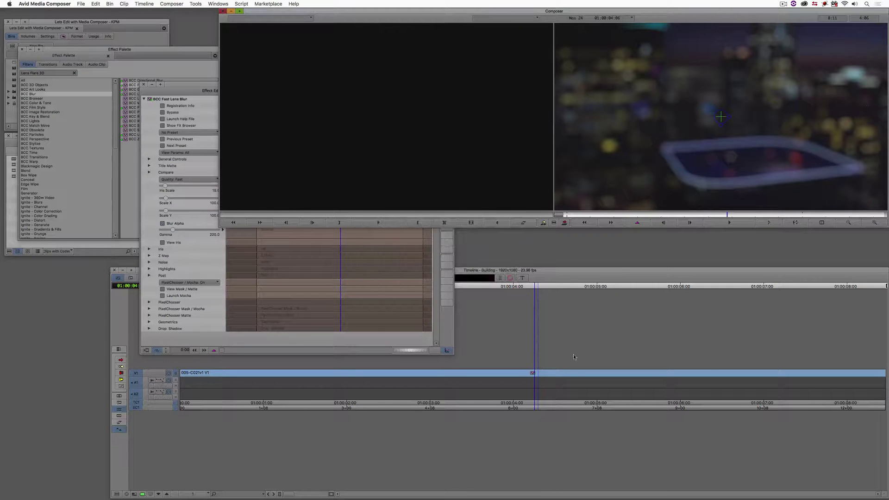
Close the lens blur settings, search 'Lens Flare 3D', and select BCC Lens Flare 3D MT
click(165, 87)
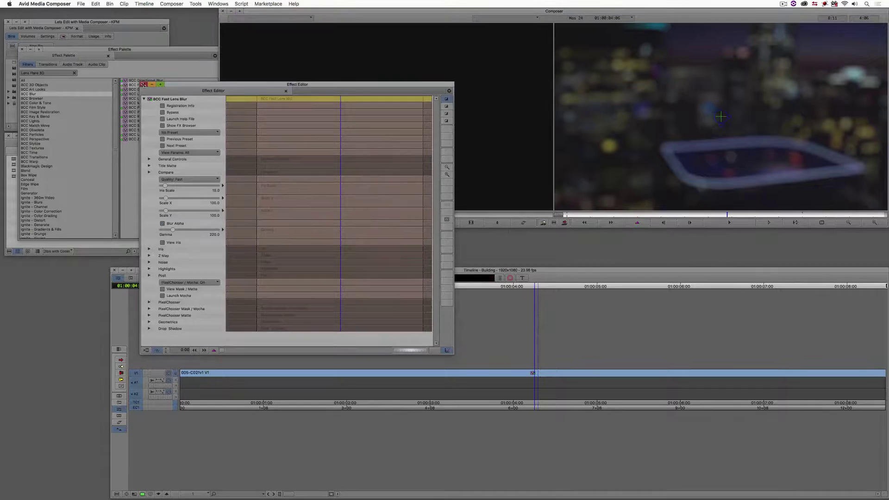
click(143, 85)
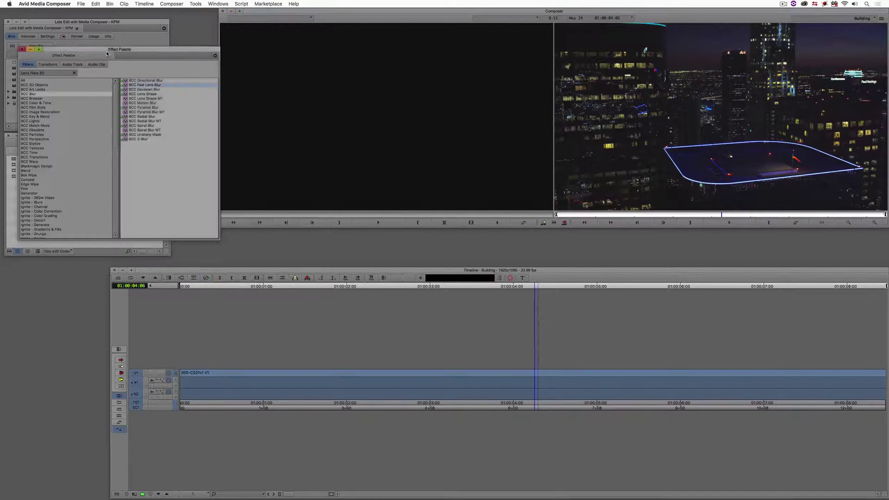
mouse_move(102, 54)
mouse_down()
mouse_move(121, 55)
mouse_move(94, 54)
mouse_up()
click(50, 73)
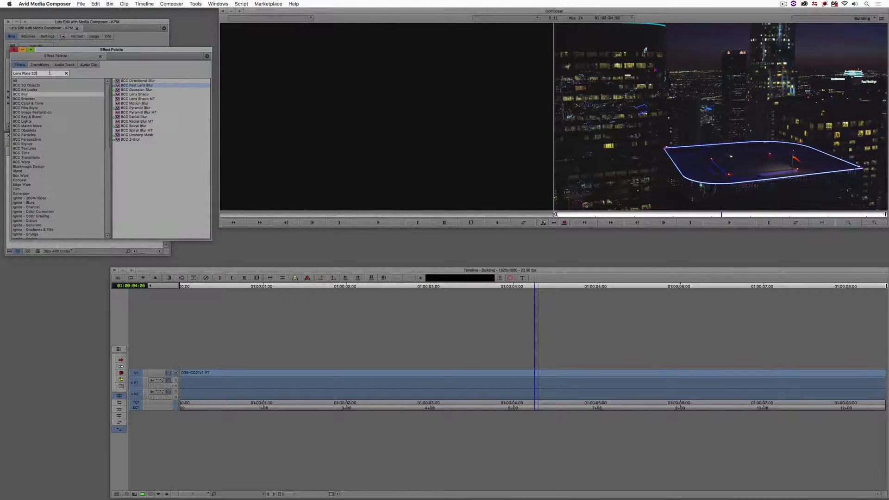
key(BackSpace)
key(BackSpace)
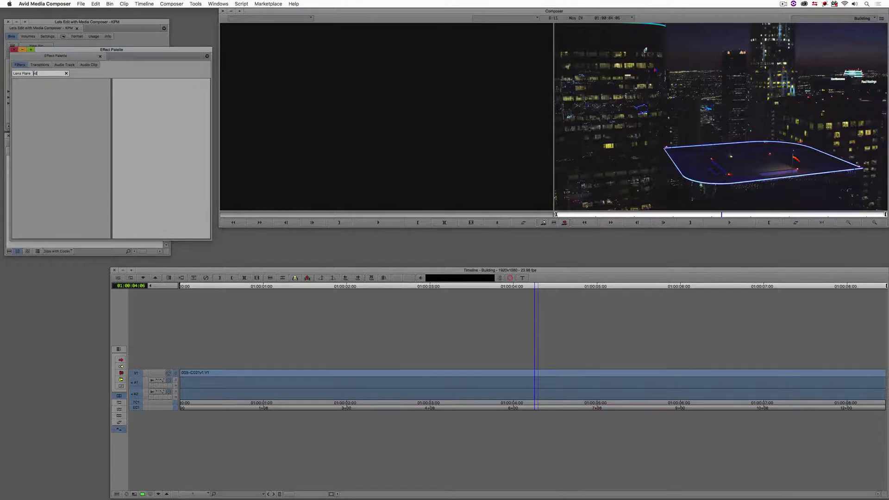
text(3D)
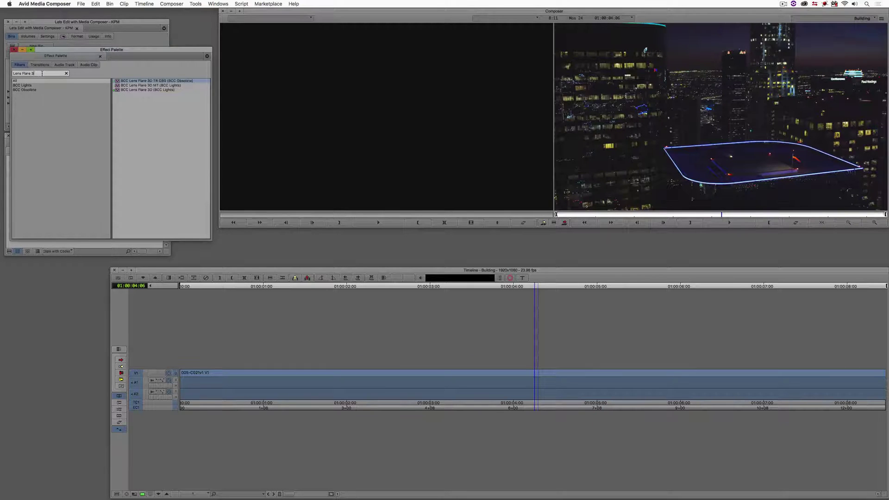
click(116, 91)
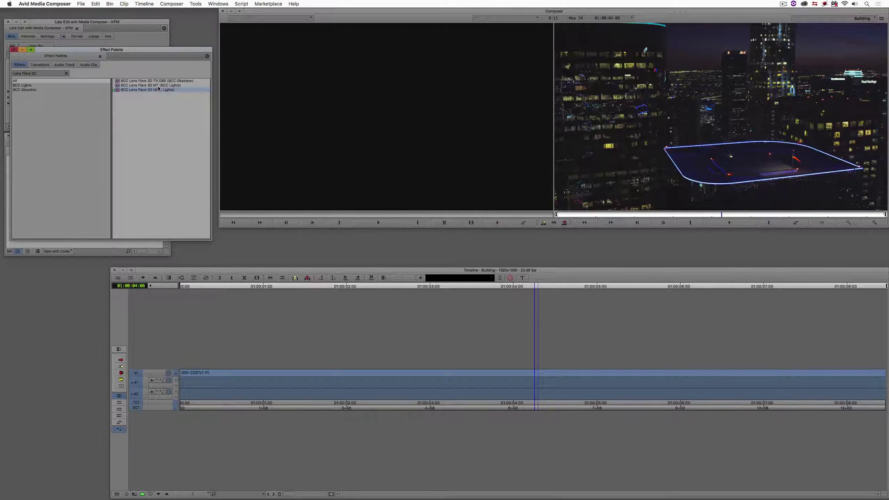
click(119, 85)
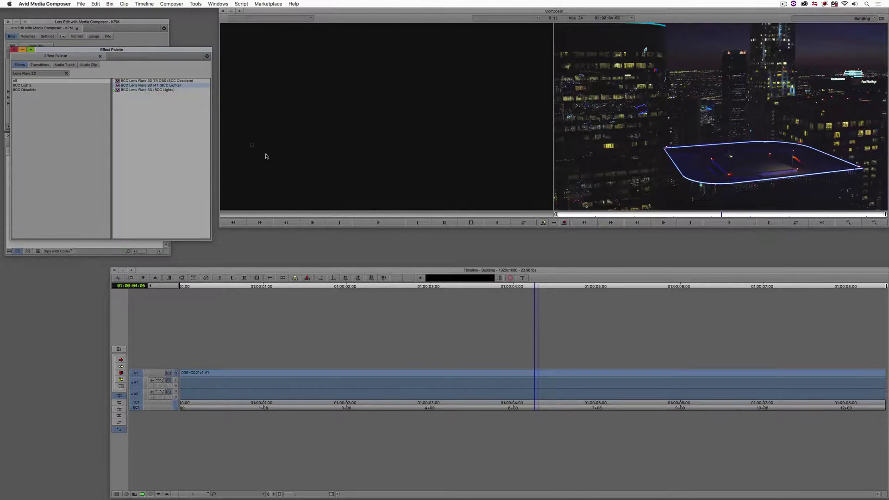
Drop BCC Lens Flare 3D MT on the V1 building clip and load the Building Lighting Flare preset
click(442, 317)
drag(483, 370, 484, 369)
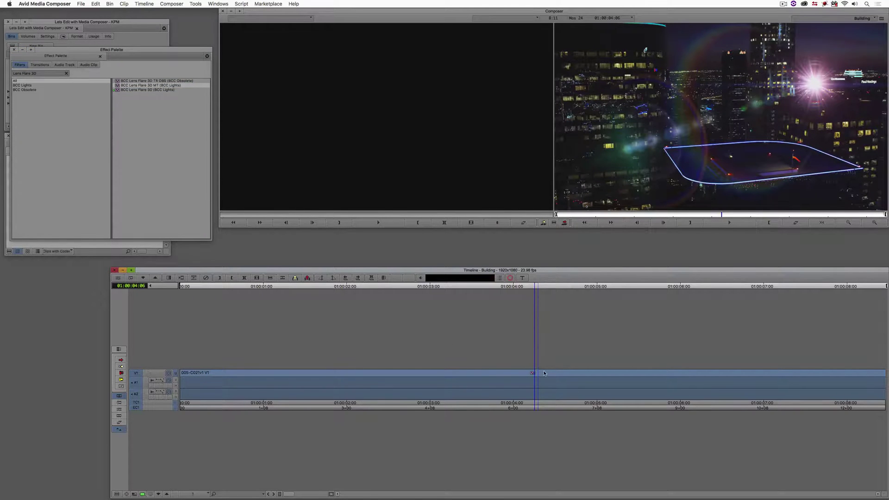
click(533, 373)
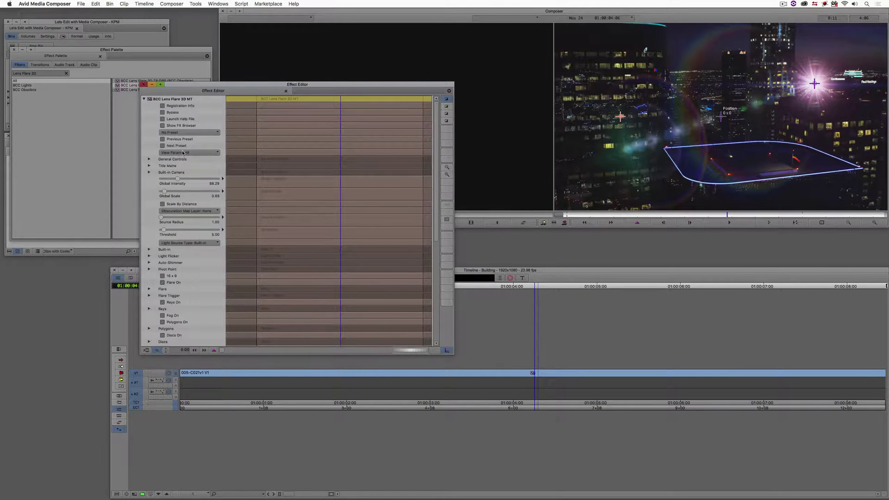
click(182, 132)
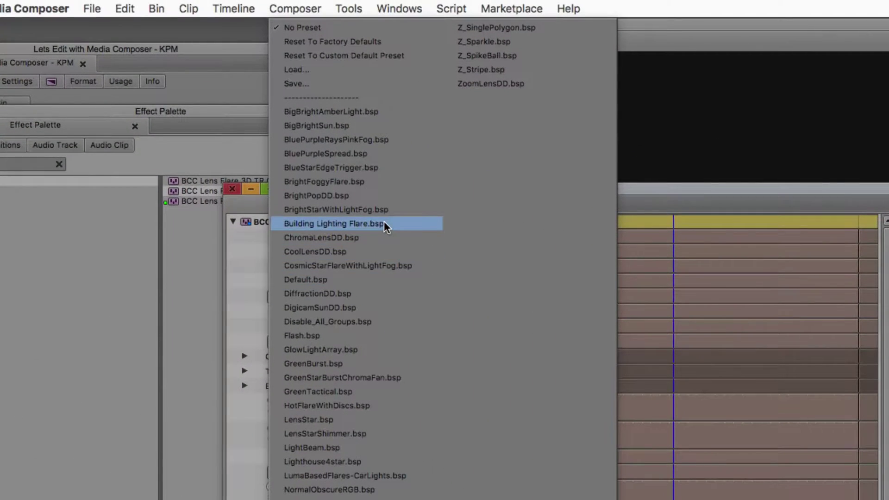
click(384, 223)
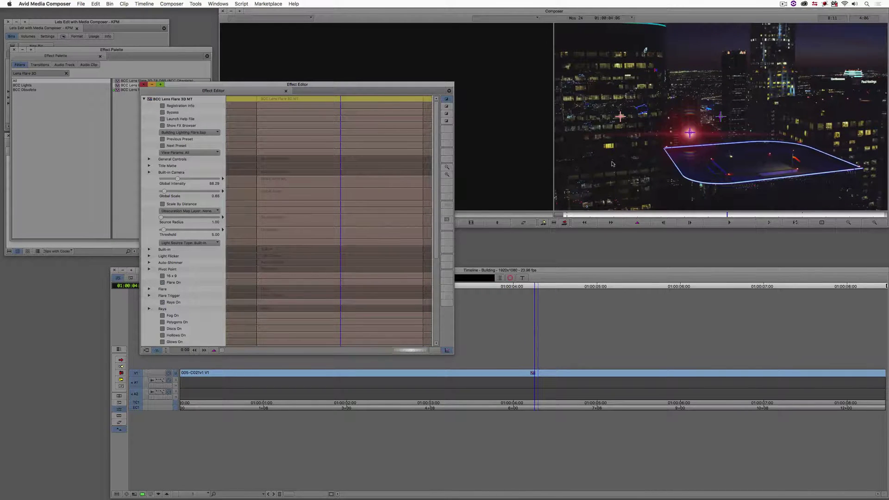
drag(436, 185, 435, 292)
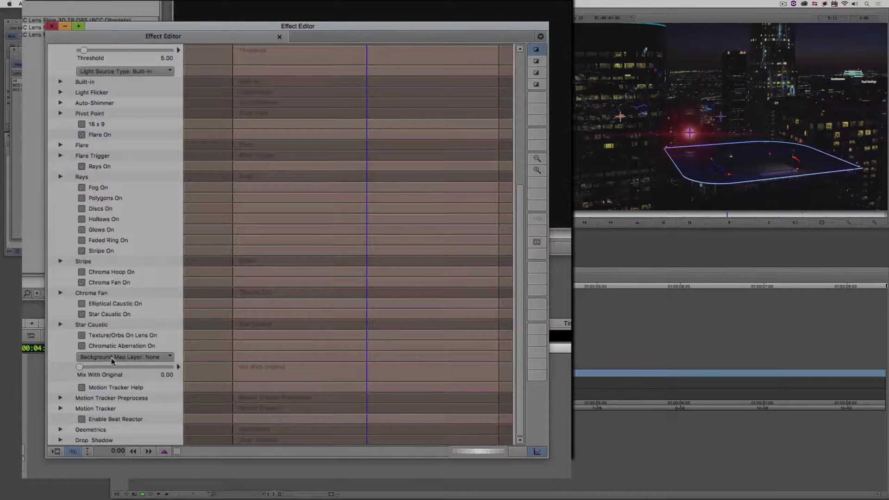
Set Motion Tracker's Tracker Data to Load and open BCC Center Point Track.txt from the Desktop
click(60, 408)
scroll(65, 348, down, 5)
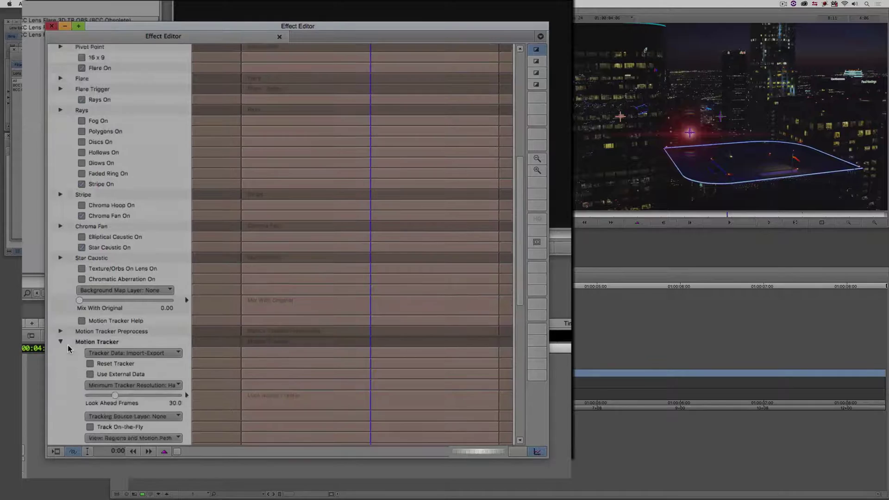
scroll(65, 347, down, 2)
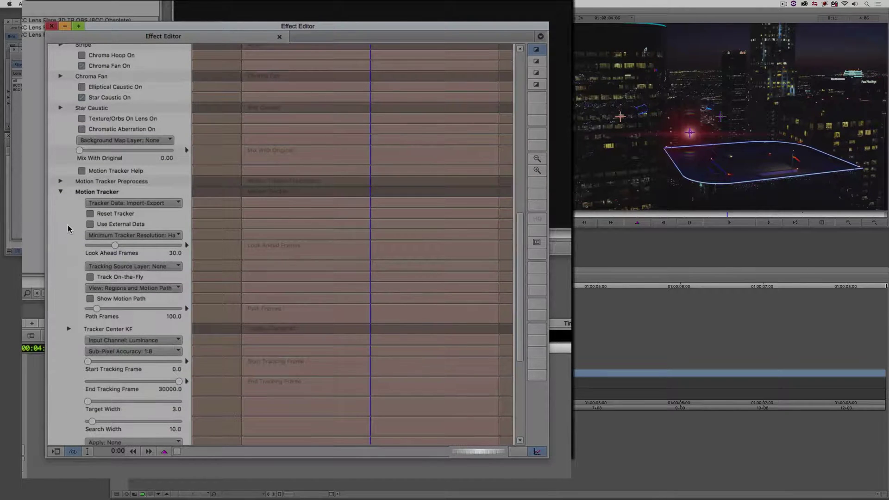
click(132, 204)
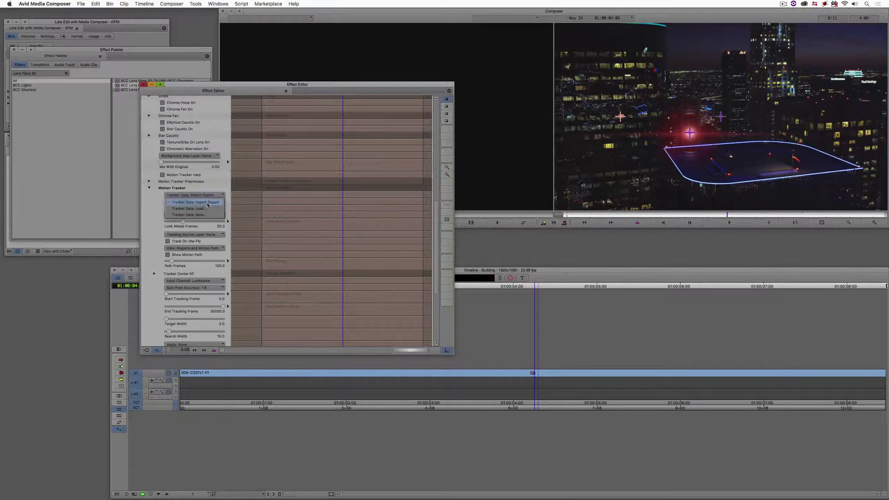
click(205, 208)
drag(175, 239, 295, 201)
click(143, 246)
click(222, 236)
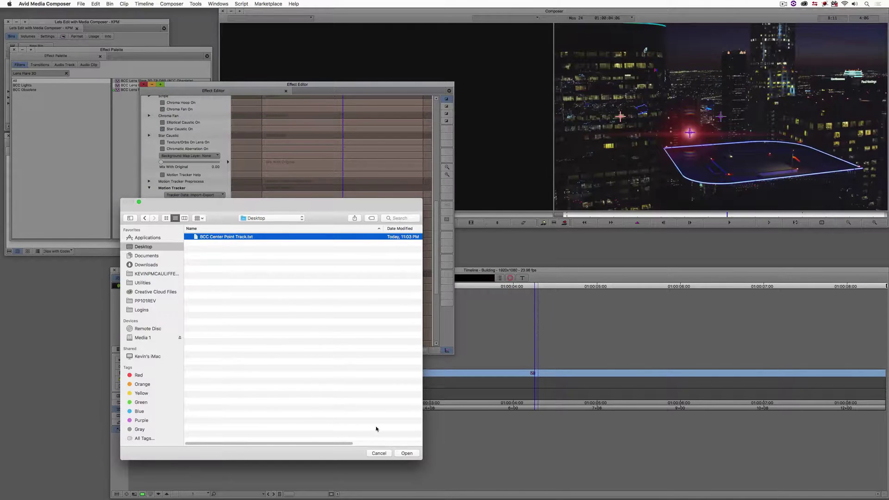
click(406, 454)
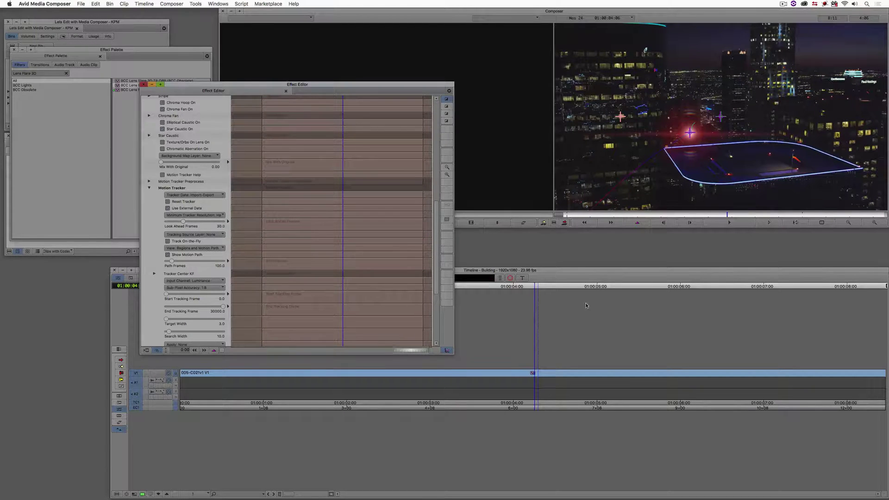
click(634, 216)
Zoom the record monitor to 2X and play from 01:00:04:05 to check the tracked flare
drag(616, 216, 757, 212)
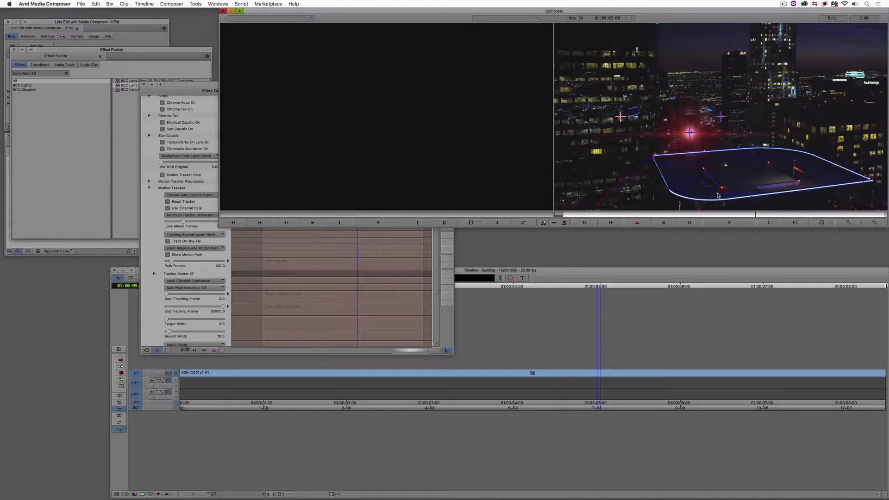
click(871, 223)
drag(638, 174, 770, 74)
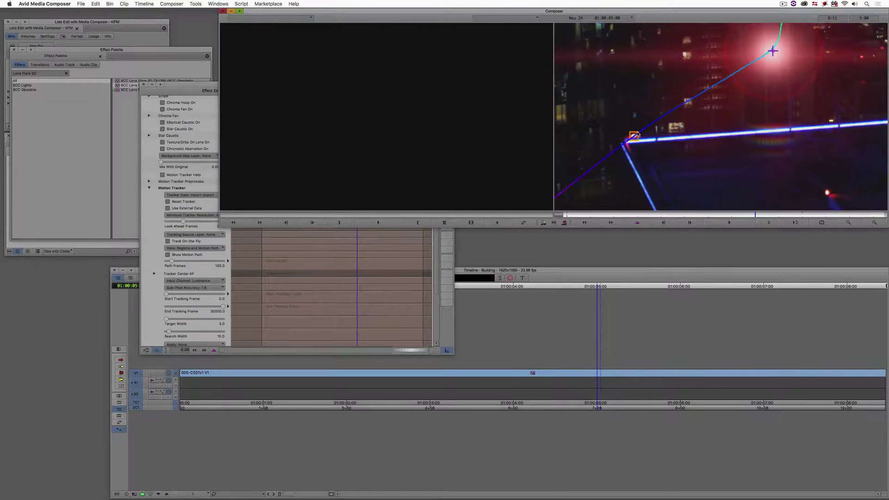
drag(754, 215, 553, 212)
click(849, 223)
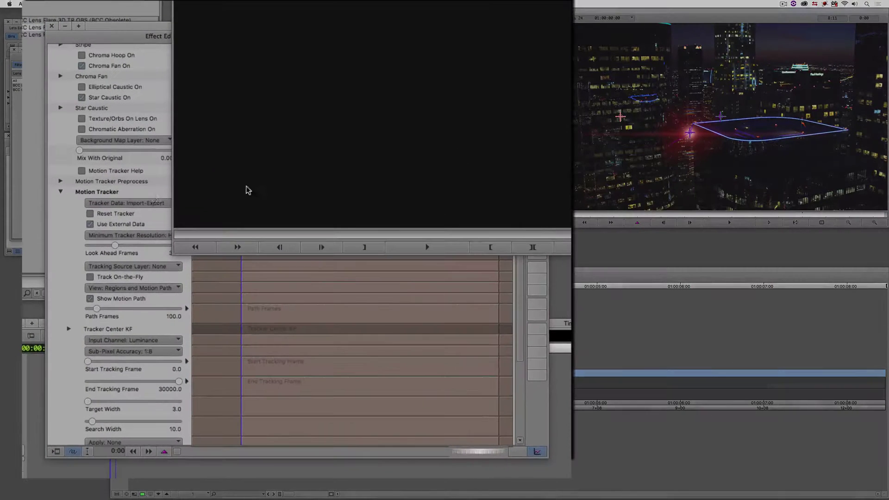
Set the Motion Tracker Apply option to Light Source
click(72, 226)
scroll(71, 228, down, 5)
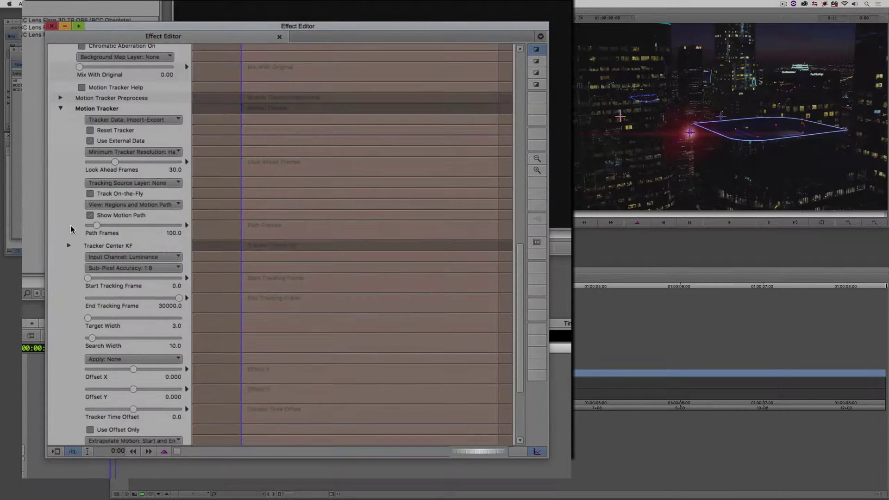
scroll(71, 228, down, 6)
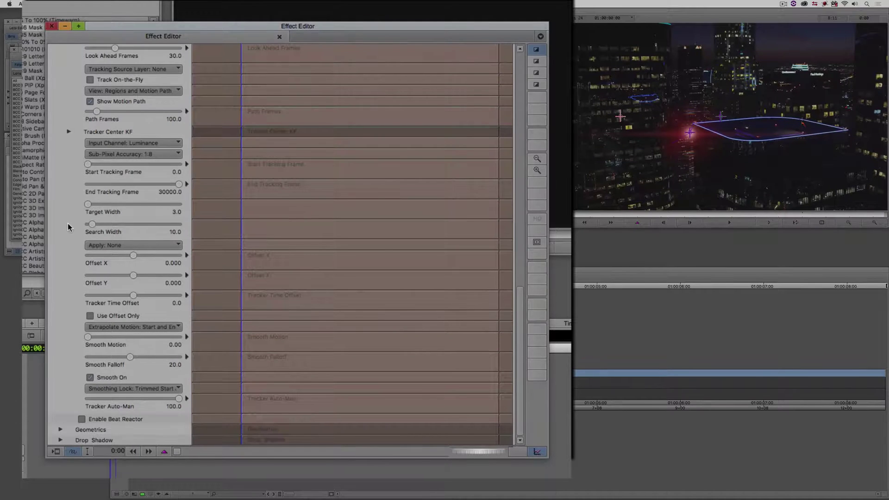
click(149, 245)
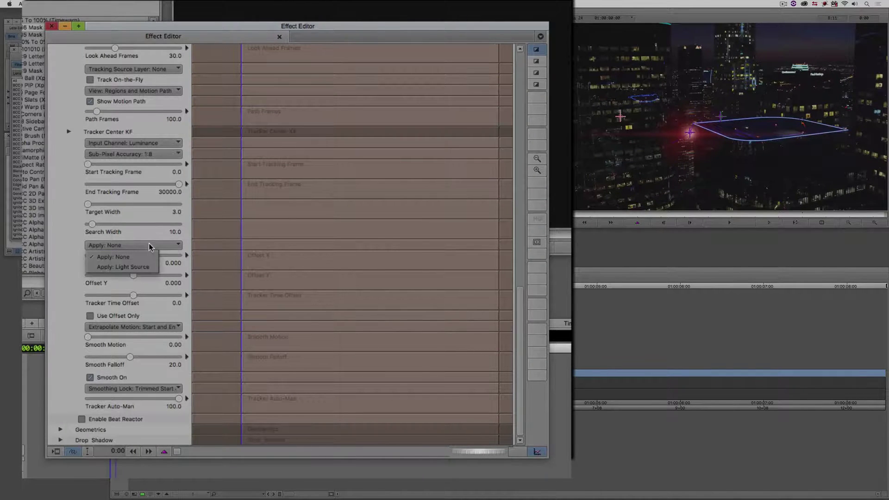
click(144, 268)
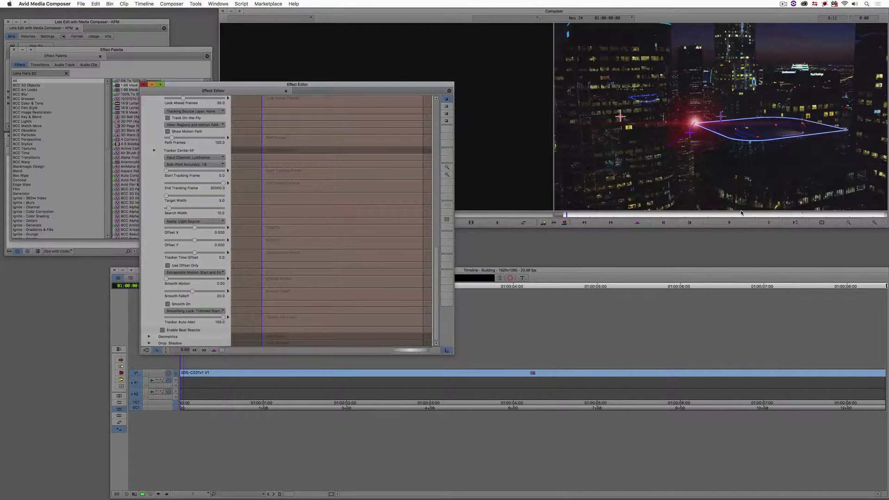
Zoom in on the flare and turn off Show Motion Path
click(874, 222)
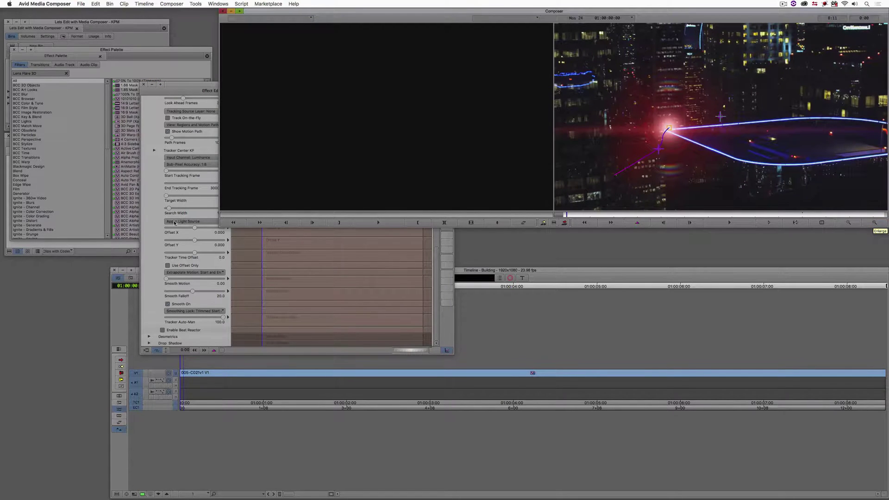
click(149, 219)
scroll(149, 219, up, 3)
scroll(149, 217, up, 2)
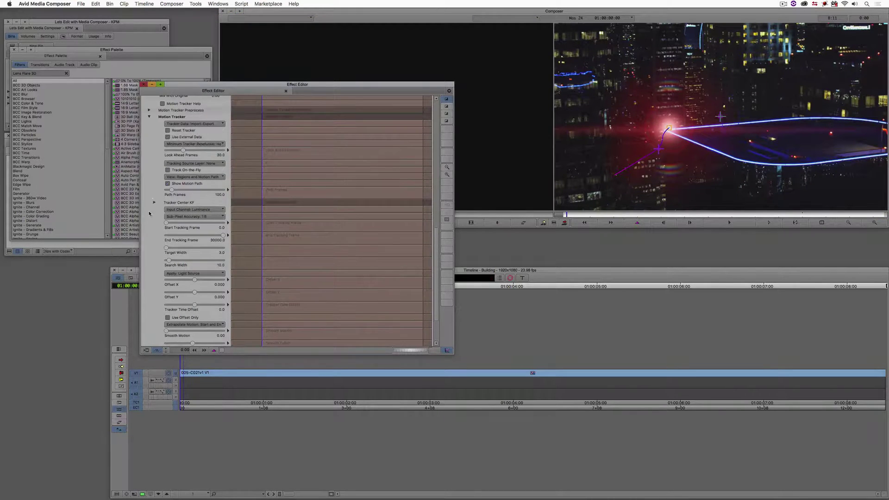
click(168, 184)
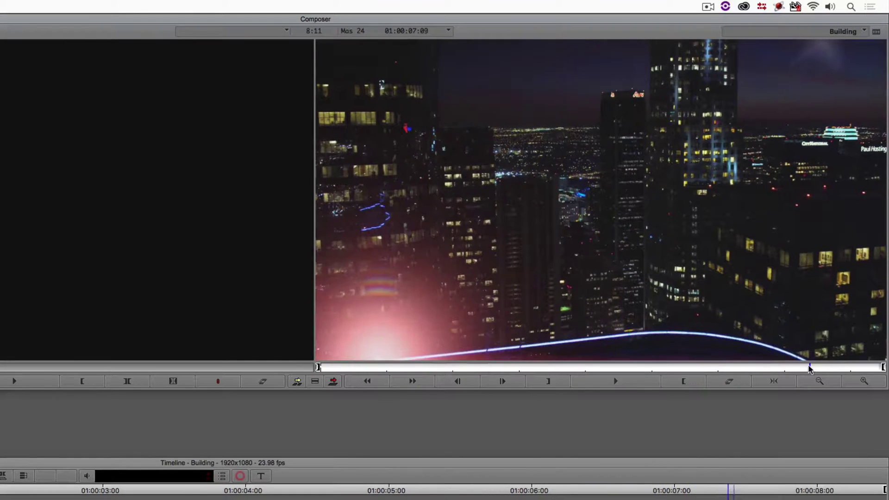
Open the flare's settings, toggle the flare off, and frame the light trail in the viewer
key(ctrl+8)
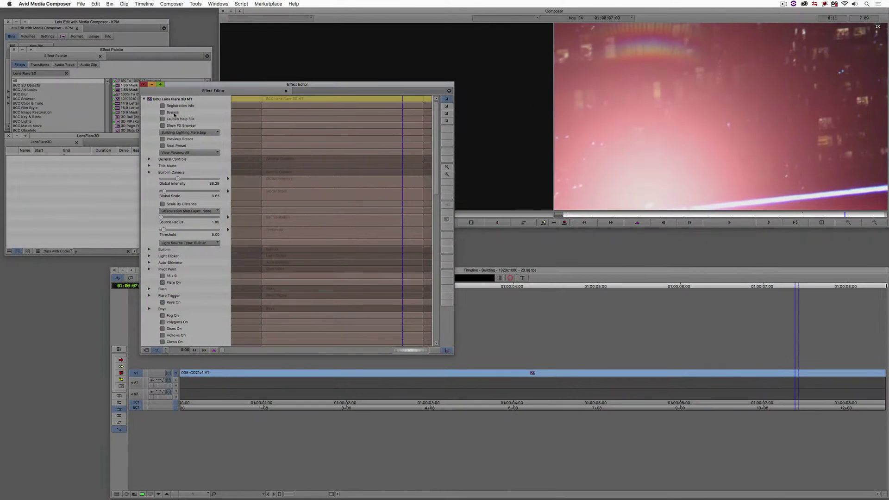
click(174, 115)
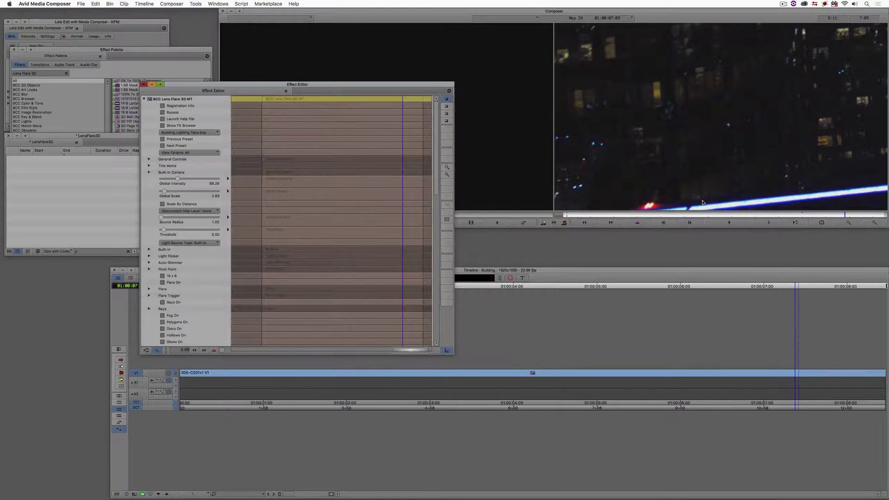
click(874, 223)
click(874, 222)
click(874, 222)
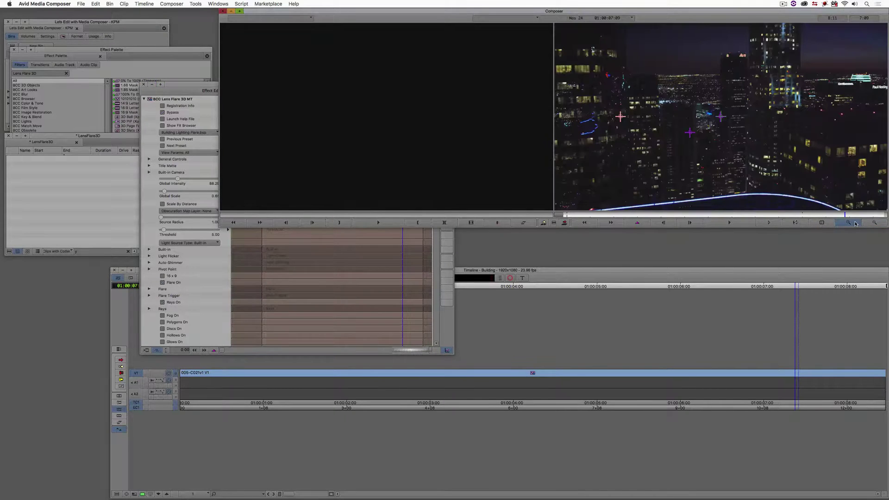
click(874, 222)
drag(682, 198, 737, 137)
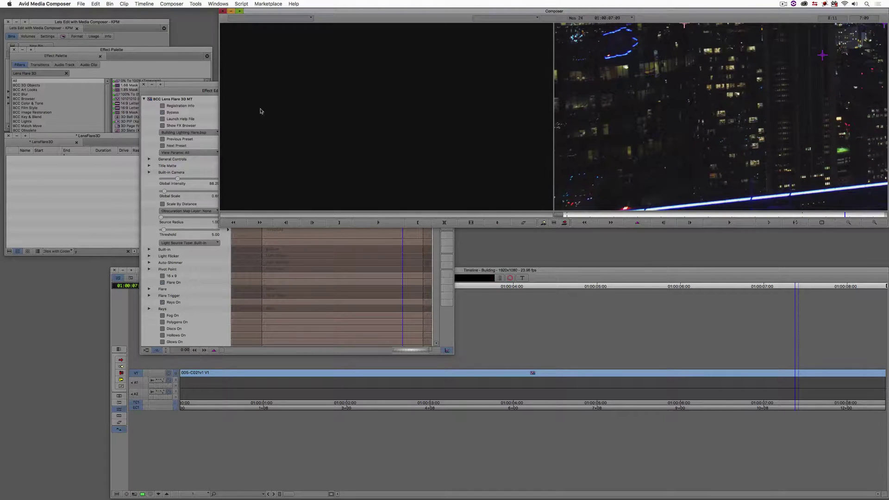
click(205, 88)
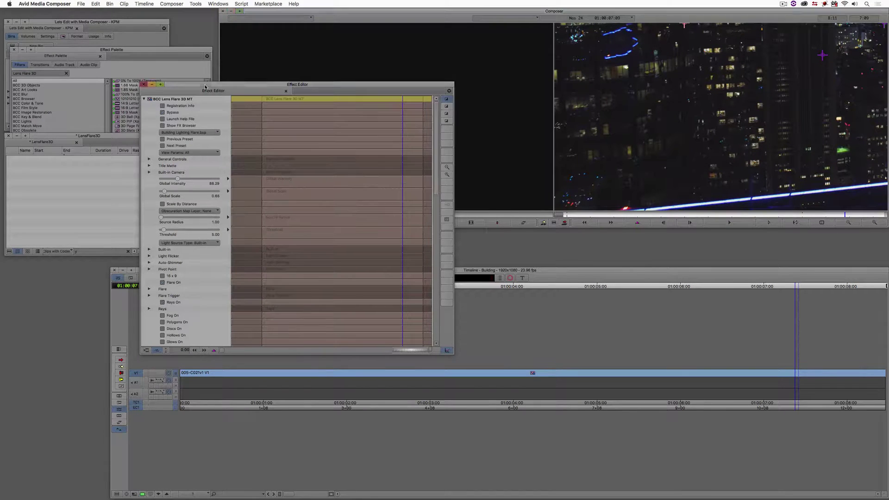
click(695, 225)
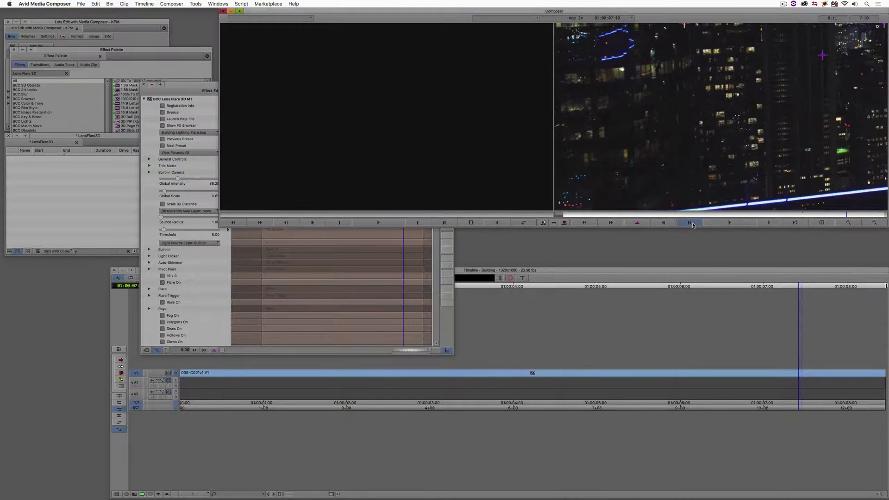
click(218, 86)
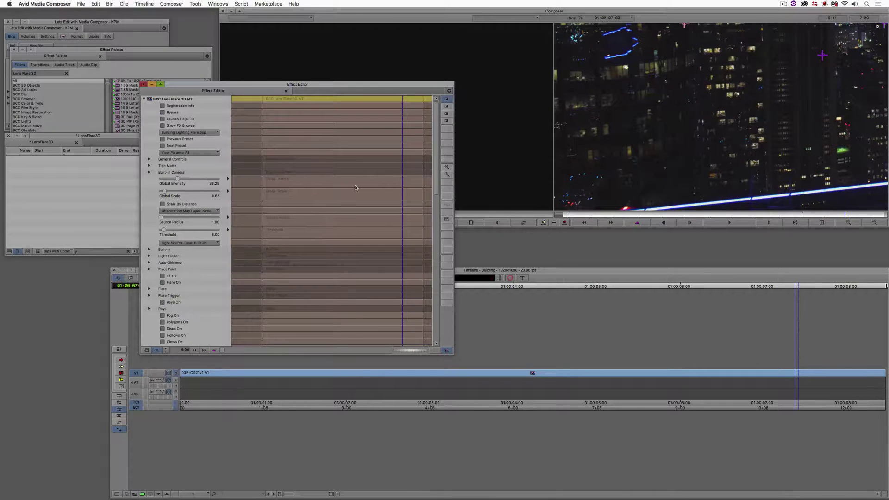
Add keyframes at 01:00:07:09 and 01:00:07:10, with Global Intensity at 0 on the second
right_click(355, 188)
click(370, 190)
click(691, 224)
click(213, 88)
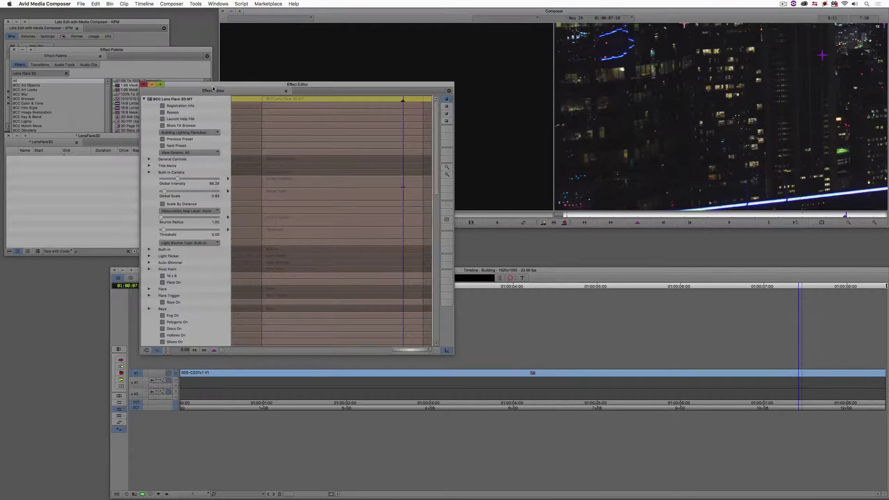
right_click(402, 178)
click(417, 181)
Exit Effect Mode and return the playhead to 01:00:04:03
key(super+w)
key(super+8)
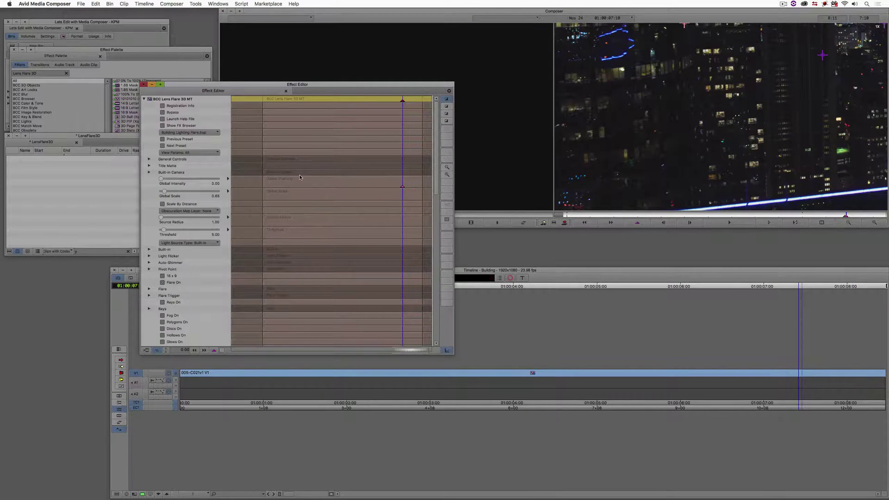
key(super+w)
drag(617, 374, 206, 354)
Render the BCC Lens Flare 3D MT effect to the Media 1 drive
key(super+r)
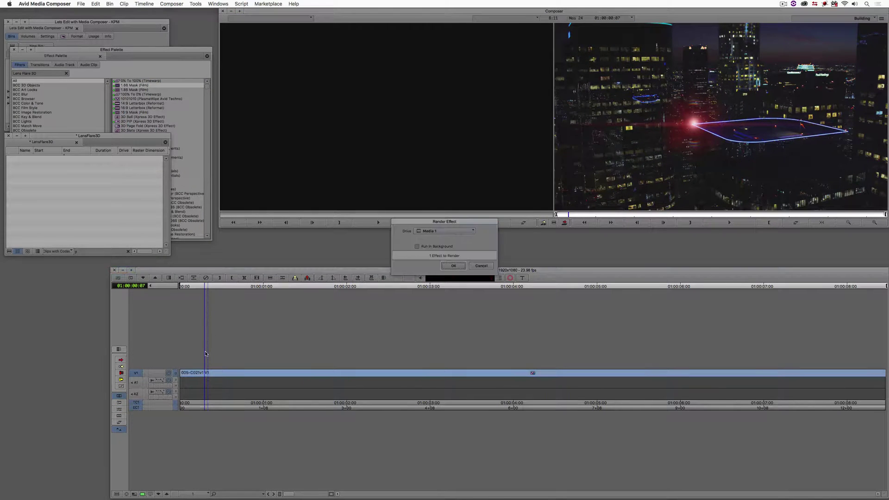
click(464, 267)
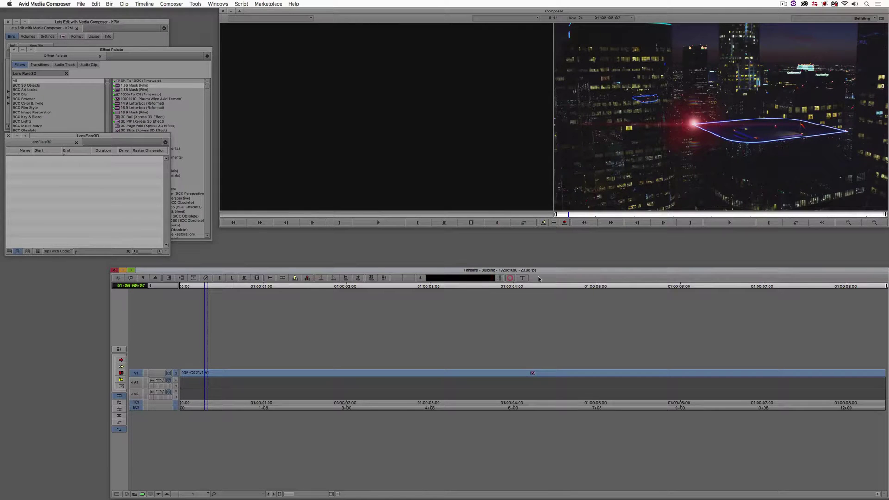
Play the rendered sequence, then restart playback from 01:00:00:20
click(743, 224)
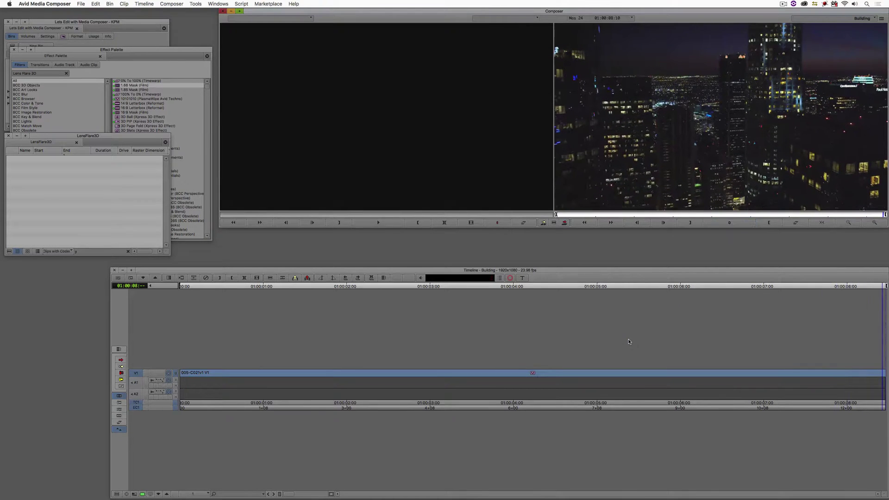
drag(493, 376, 250, 380)
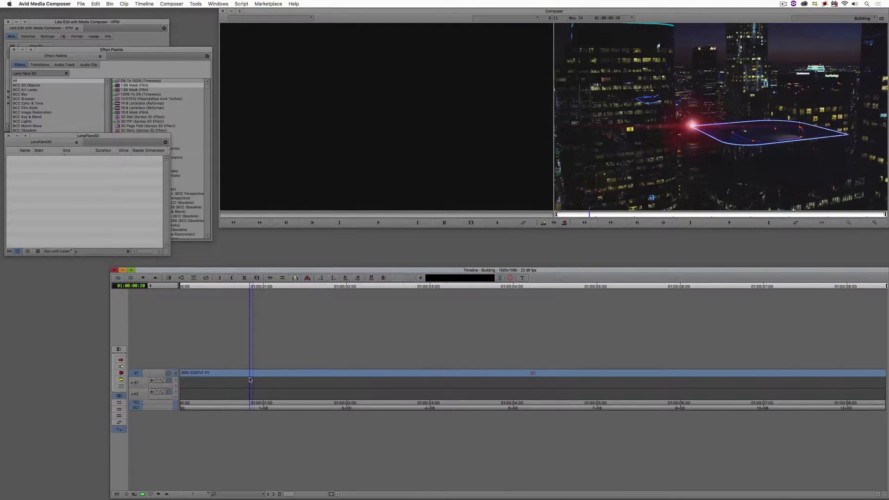
key(space)
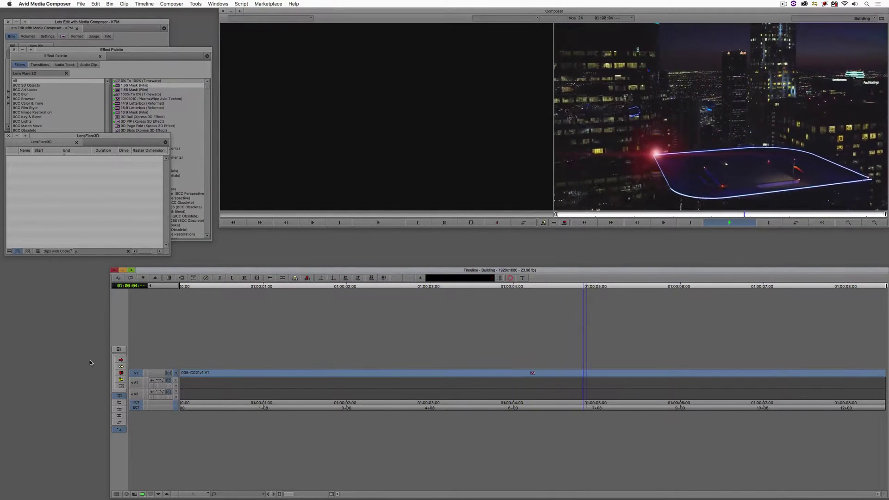
Stop playback at 01:00:06:11 as the red flare nears the frame edge
key(space)
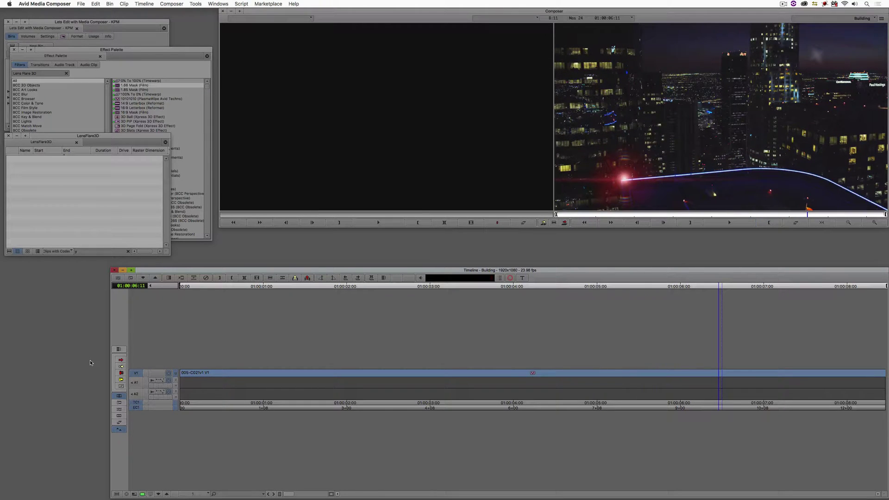